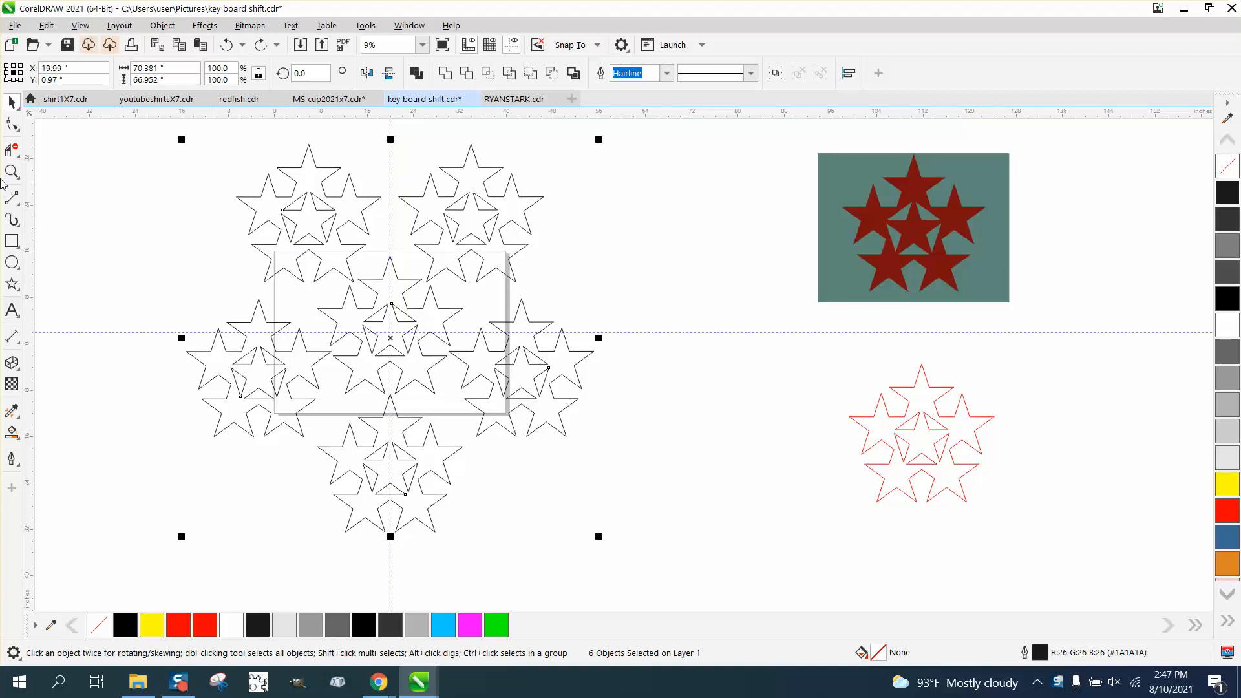
Step: Try deleting all six selected star clusters together, and undo the deletion
{"action": "left_click", "coordinate": [11, 171]}
{"action": "left_click", "coordinate": [518, 327]}
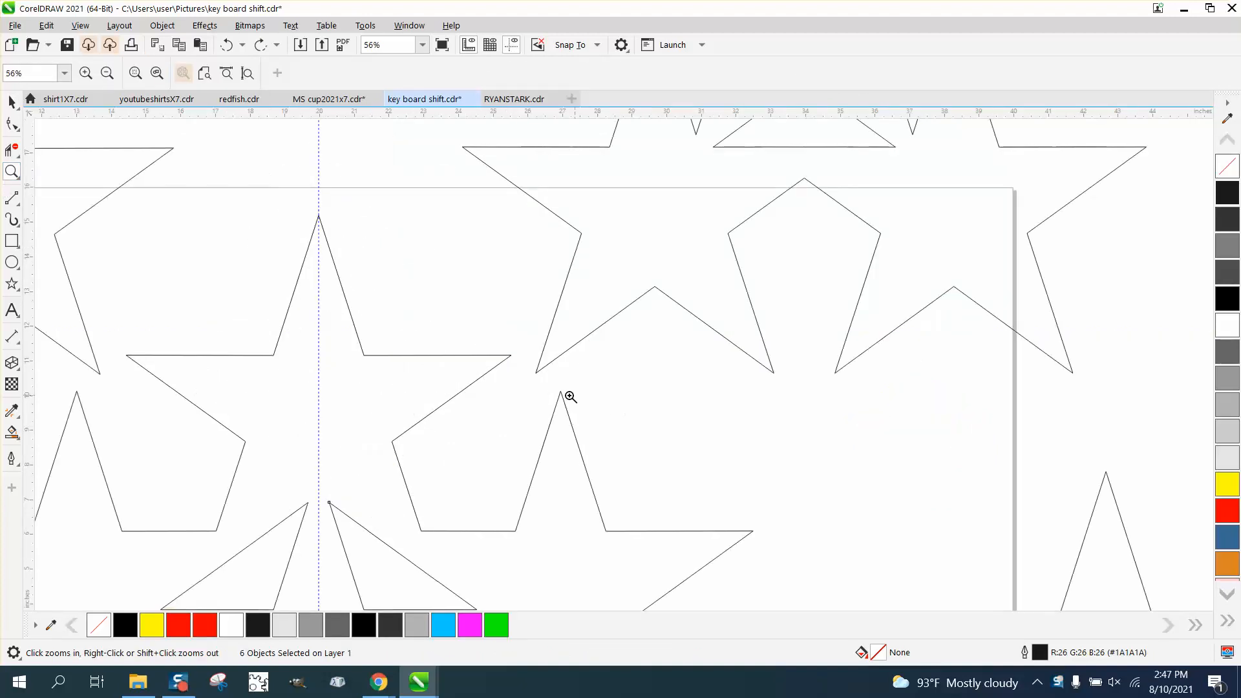
{"action": "scroll", "coordinate": [338, 349], "scroll_direction": "down", "scroll_amount": 3}
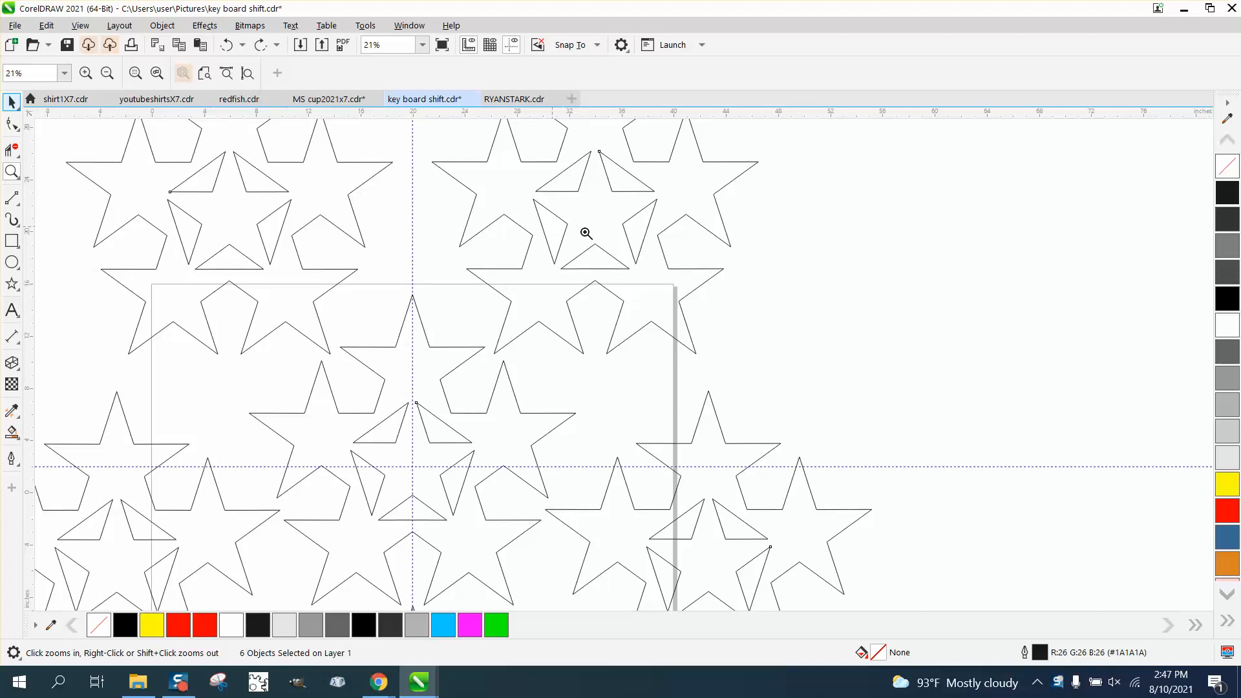
{"action": "scroll", "coordinate": [589, 233], "scroll_direction": "up", "scroll_amount": 2}
{"action": "scroll", "coordinate": [593, 234], "scroll_direction": "down", "scroll_amount": 4}
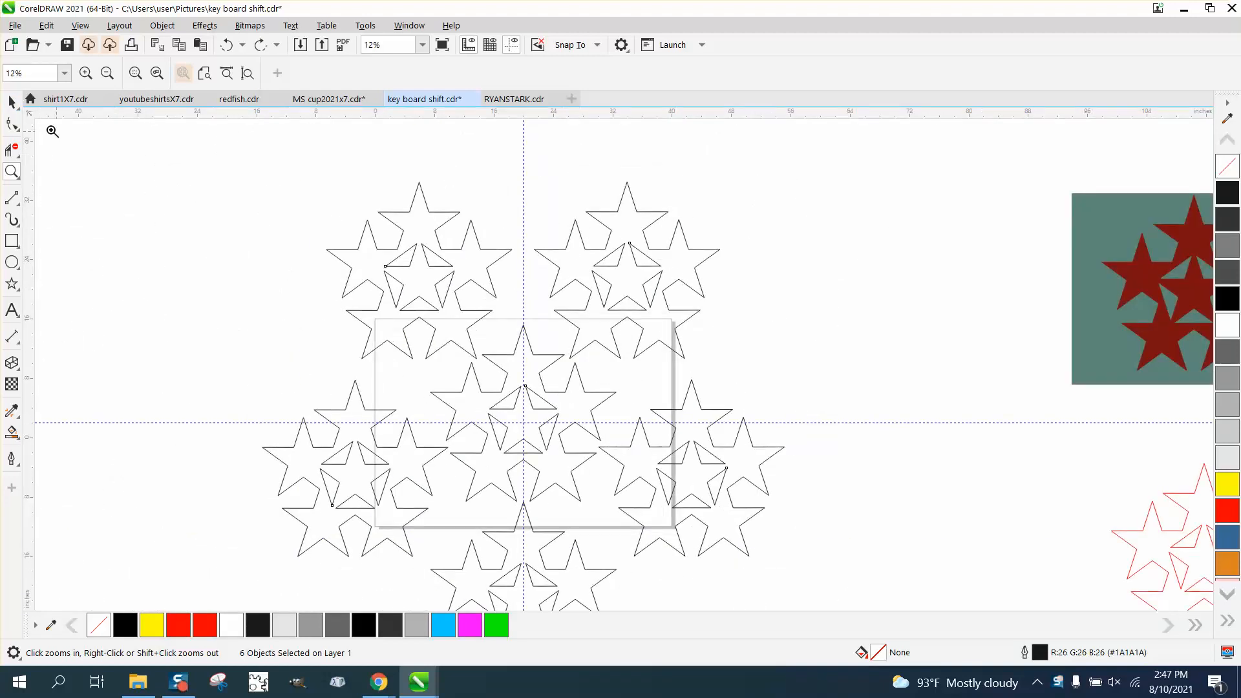
{"action": "left_click", "coordinate": [11, 102]}
{"action": "left_click", "coordinate": [689, 257]}
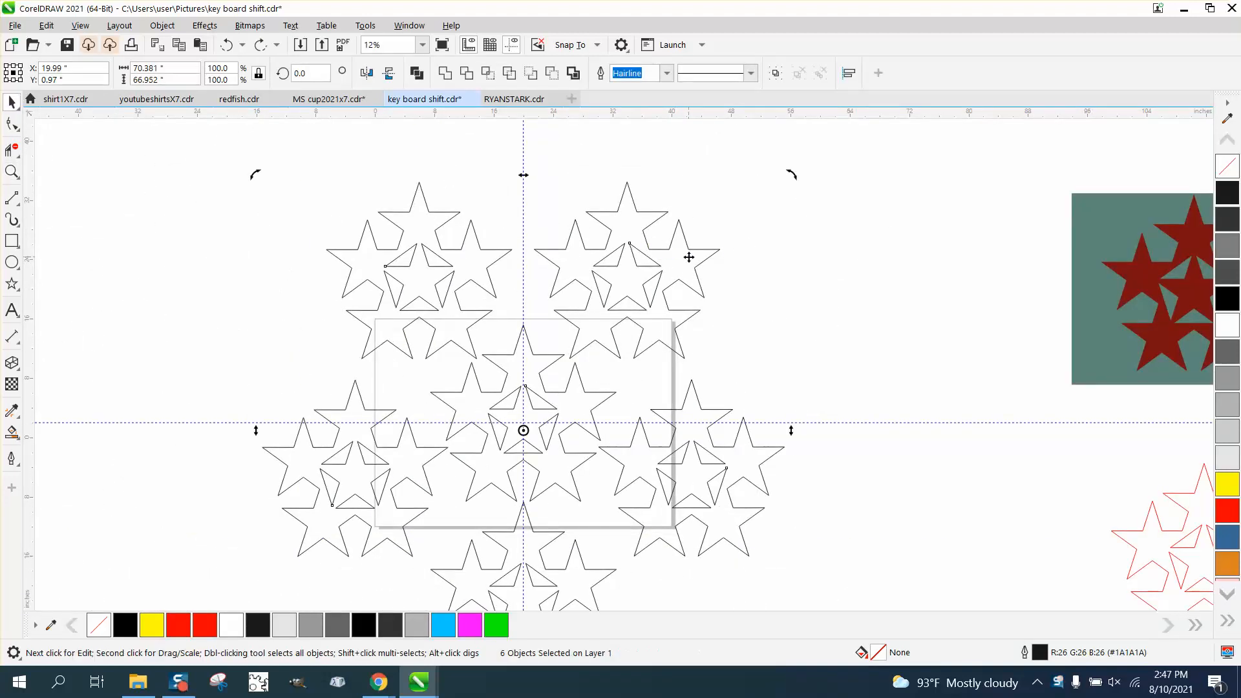
{"action": "key", "text": "Delete"}
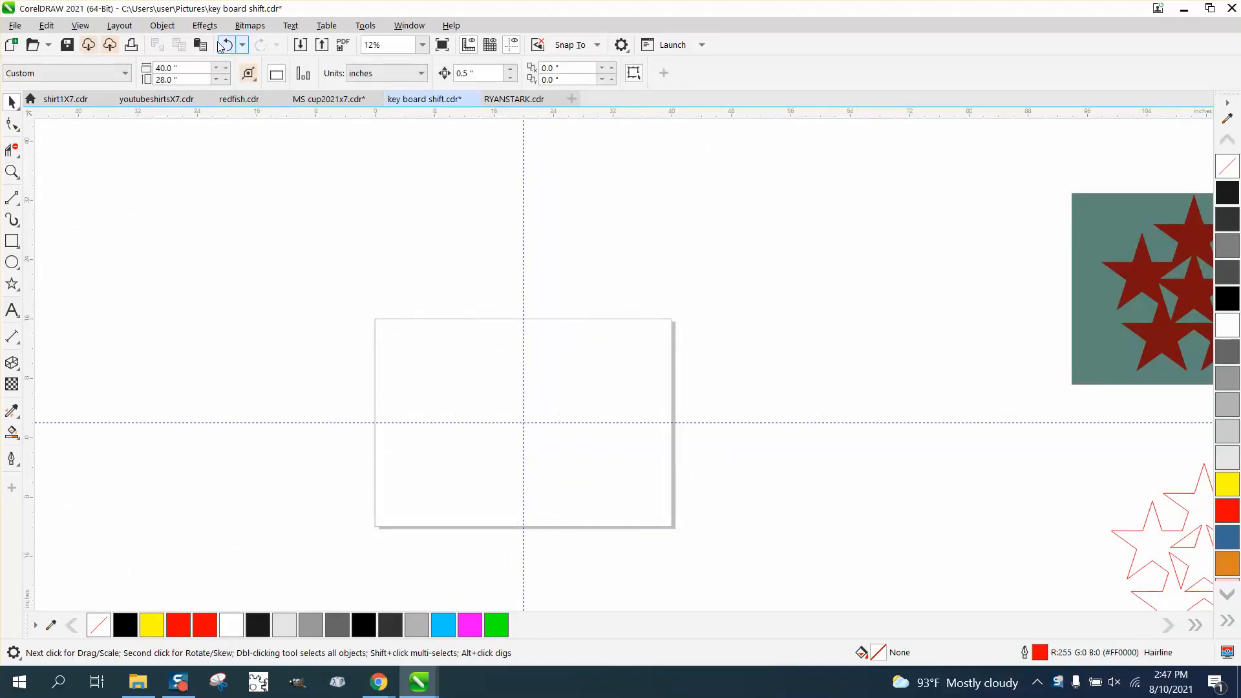
{"action": "left_click", "coordinate": [226, 45]}
Step: Group the six selected star clusters into one object and clear the selection
{"action": "left_click", "coordinate": [162, 25]}
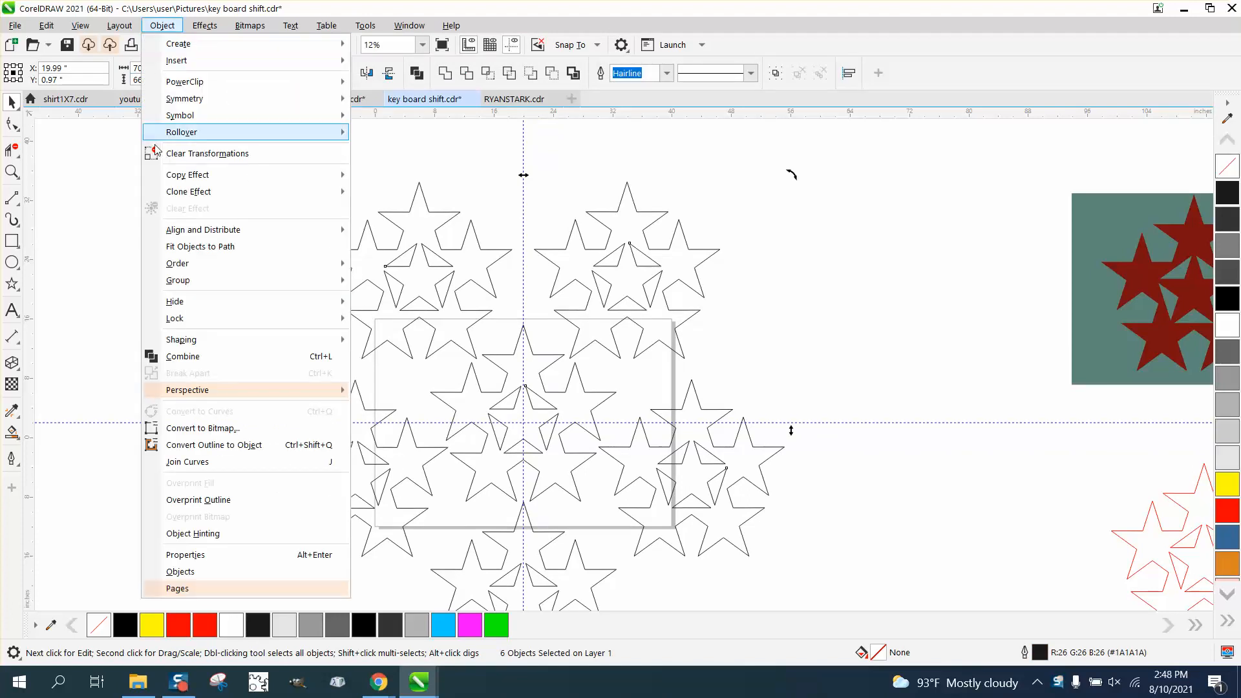
{"action": "mouse_move", "coordinate": [185, 282]}
{"action": "left_click", "coordinate": [387, 283]}
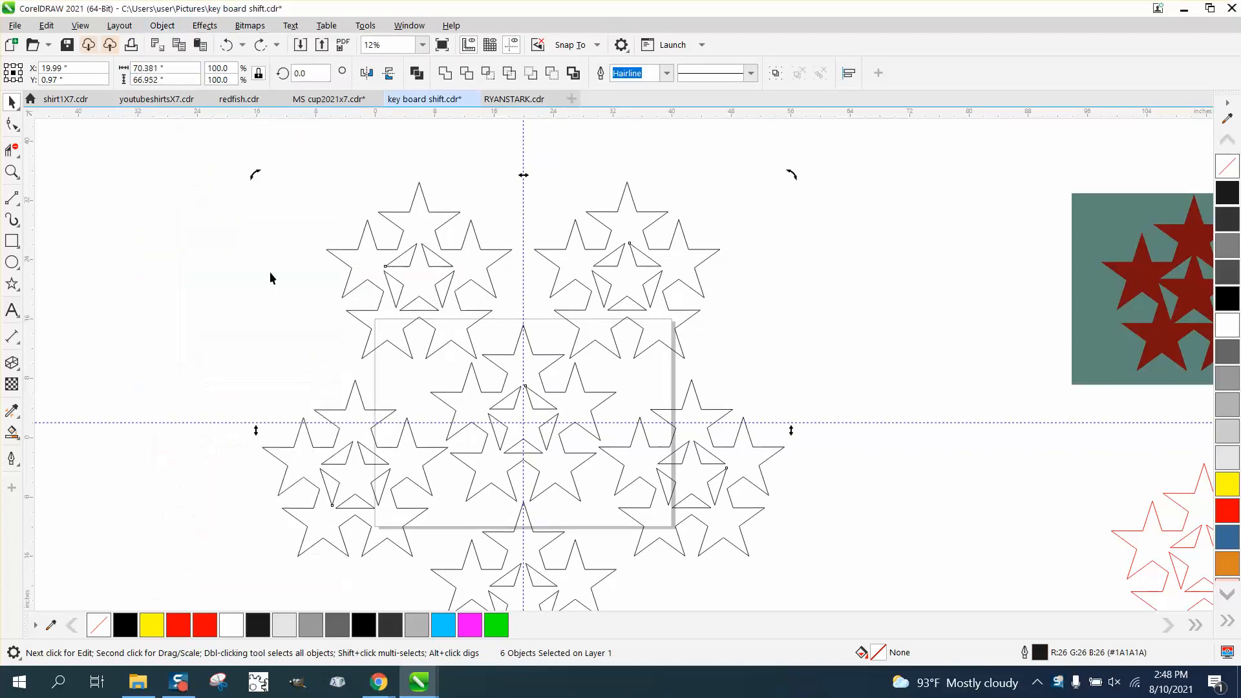
{"action": "left_click", "coordinate": [269, 272]}
Step: Try deleting the grouped star clusters as a single object, and undo the deletion
{"action": "left_click", "coordinate": [636, 269]}
{"action": "key", "text": "Delete"}
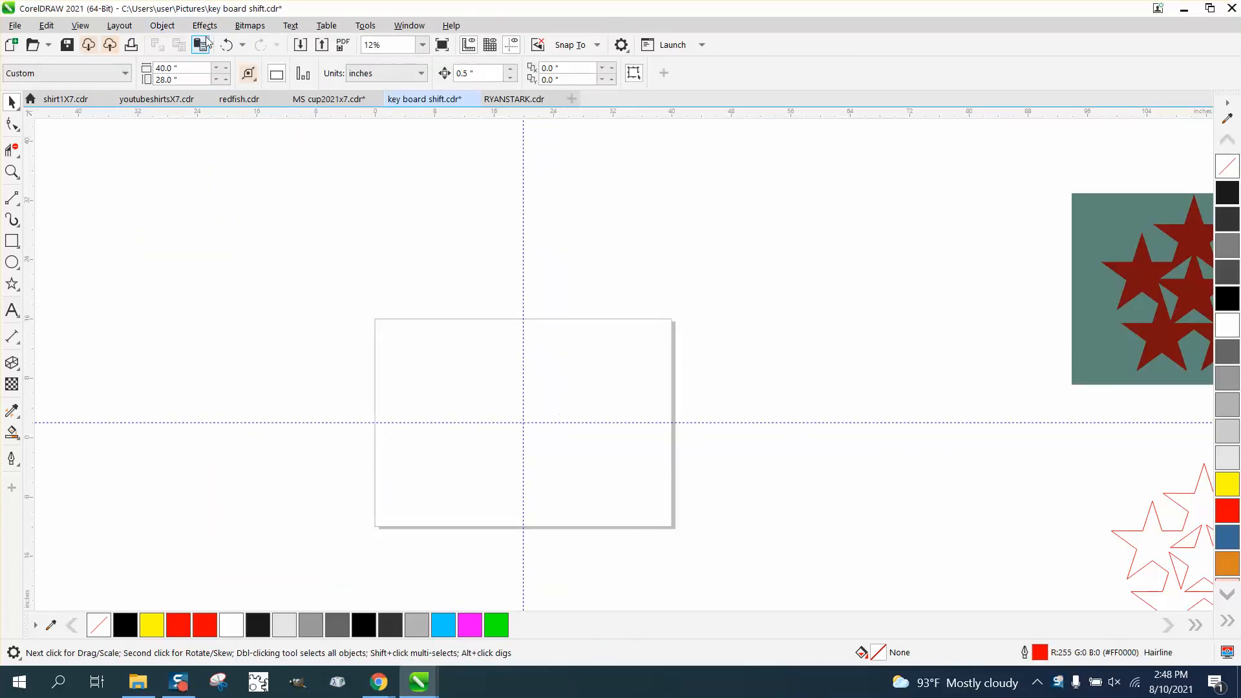
{"action": "left_click", "coordinate": [225, 45]}
Step: Try moving the whole star group to the right of the page center, and undo the move
{"action": "scroll", "coordinate": [347, 184], "scroll_direction": "down", "scroll_amount": 1}
{"action": "left_click", "coordinate": [664, 254]}
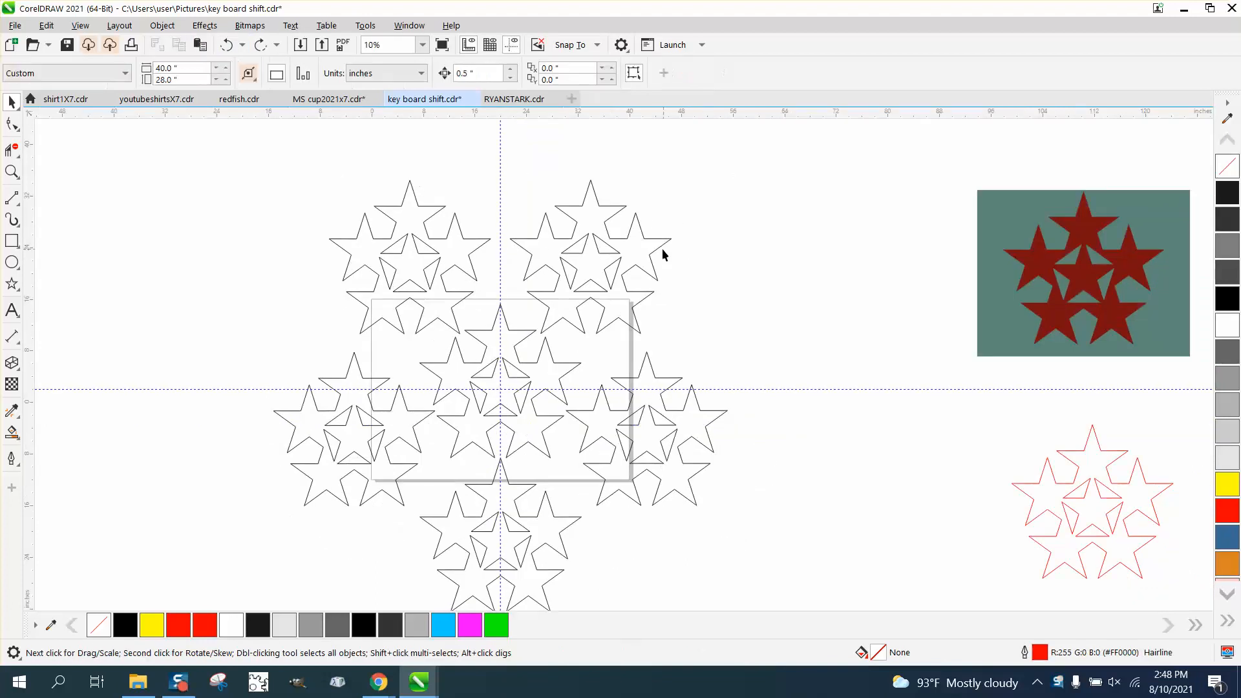
{"action": "left_click_drag", "start_coordinate": [652, 254], "coordinate": [766, 255]}
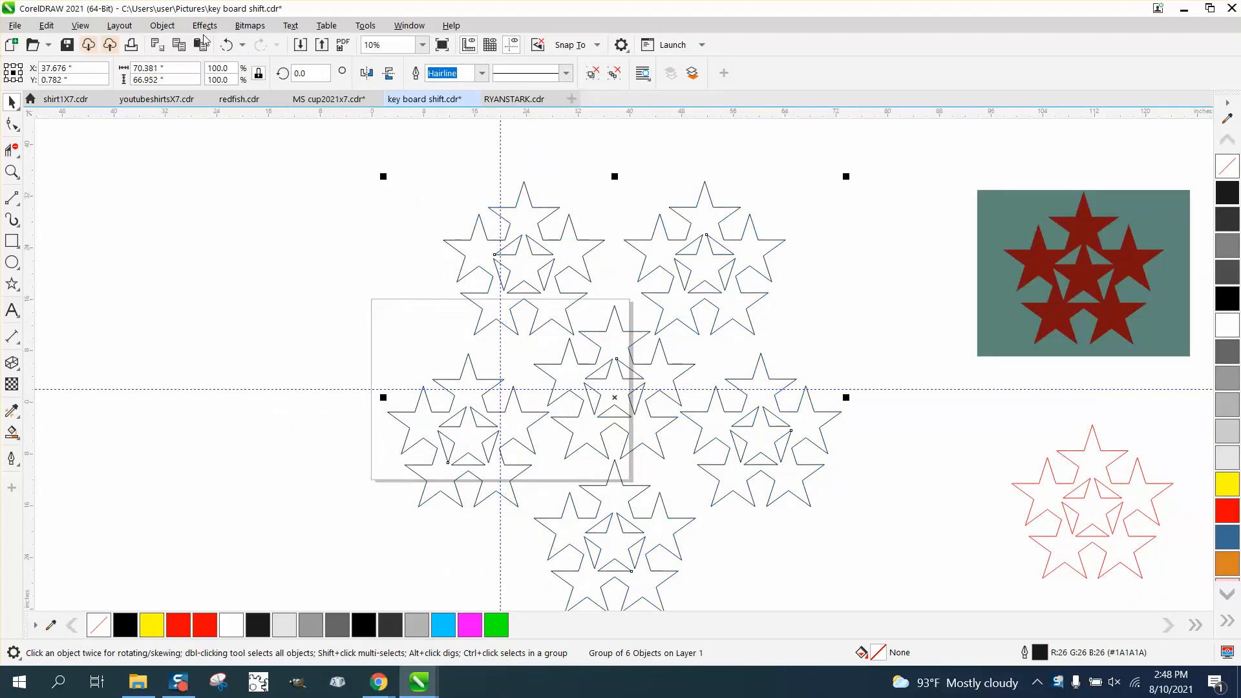
{"action": "left_click", "coordinate": [225, 45]}
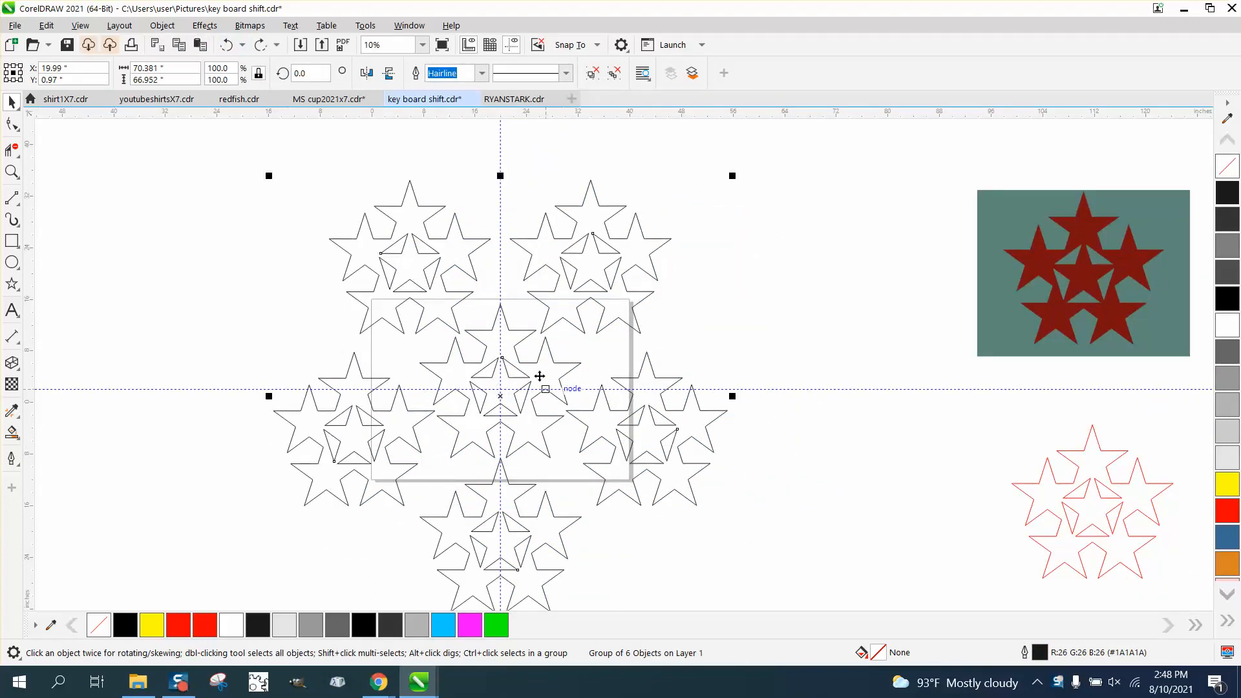
Step: Ungroup the star arrangement into its separate clusters and clear the selection
{"action": "left_click", "coordinate": [163, 26]}
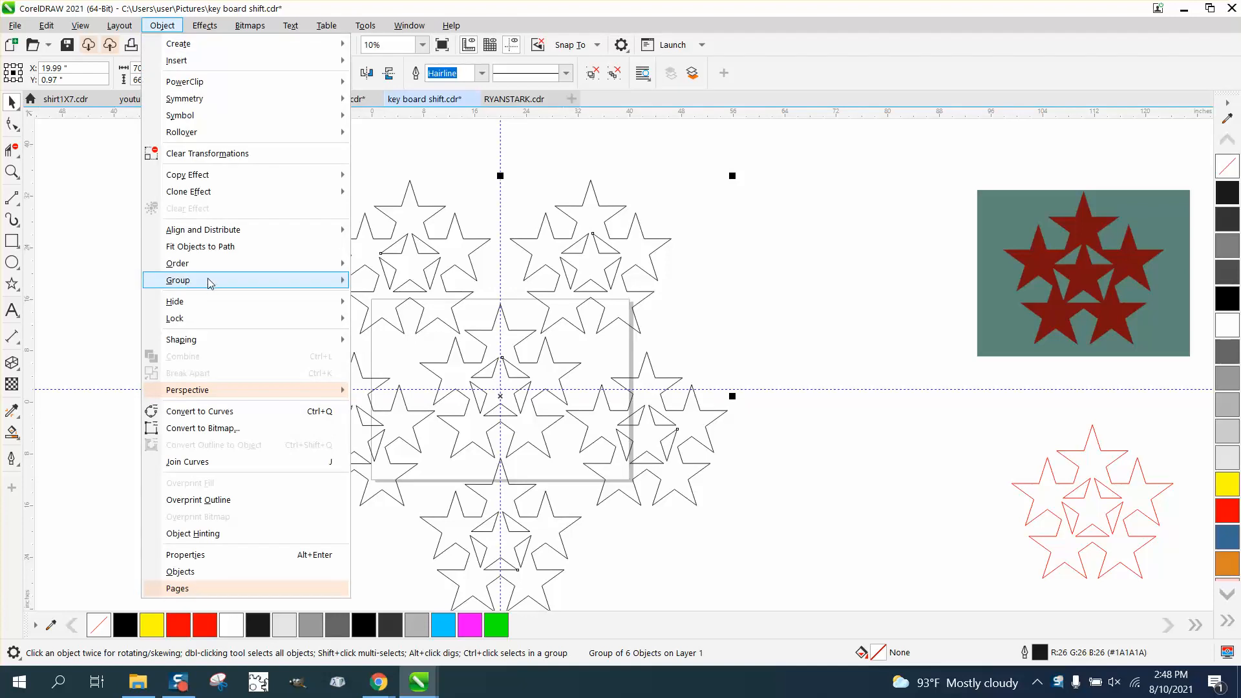
{"action": "mouse_move", "coordinate": [217, 288]}
{"action": "left_click", "coordinate": [360, 300]}
{"action": "left_click", "coordinate": [305, 240]}
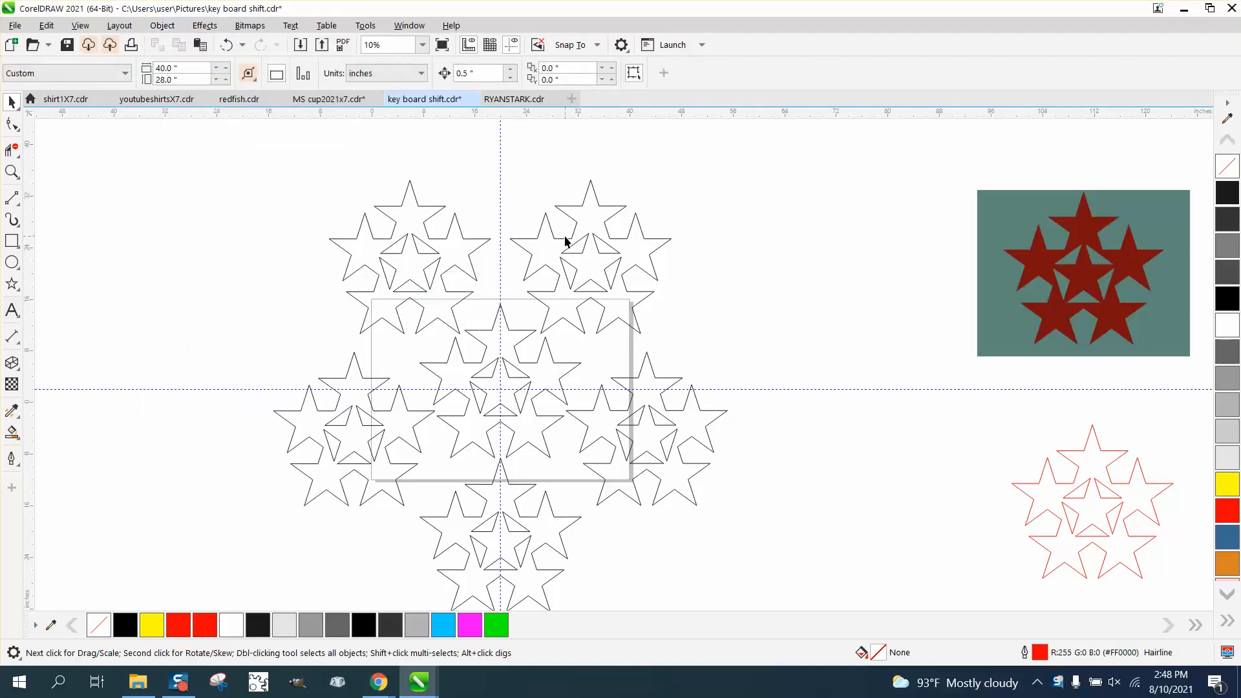
Step: Delete the five outer star clusters one at a time, keeping only the central cluster on the page
{"action": "left_click", "coordinate": [575, 244]}
{"action": "key", "text": "Delete"}
{"action": "left_click", "coordinate": [437, 238]}
{"action": "key", "text": "Delete"}
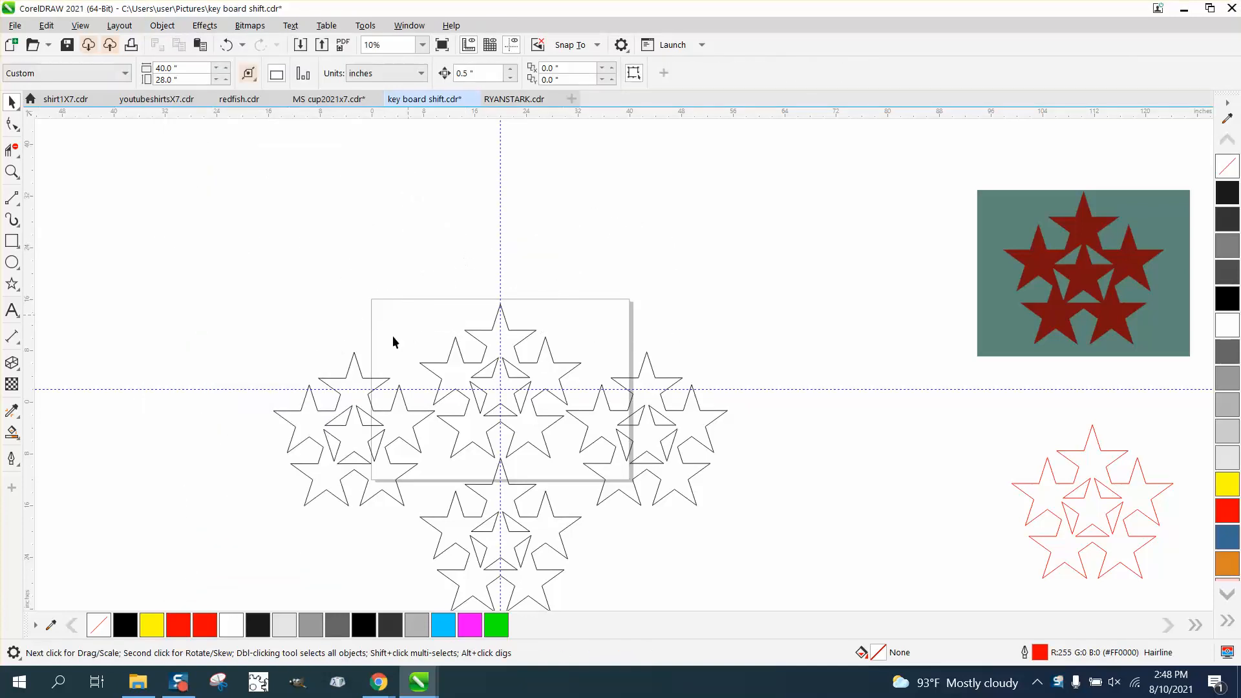
{"action": "left_click", "coordinate": [361, 408]}
{"action": "key", "text": "Delete"}
{"action": "left_click", "coordinate": [510, 554]}
{"action": "key", "text": "Delete"}
{"action": "left_click", "coordinate": [623, 505]}
{"action": "key", "text": "Delete"}
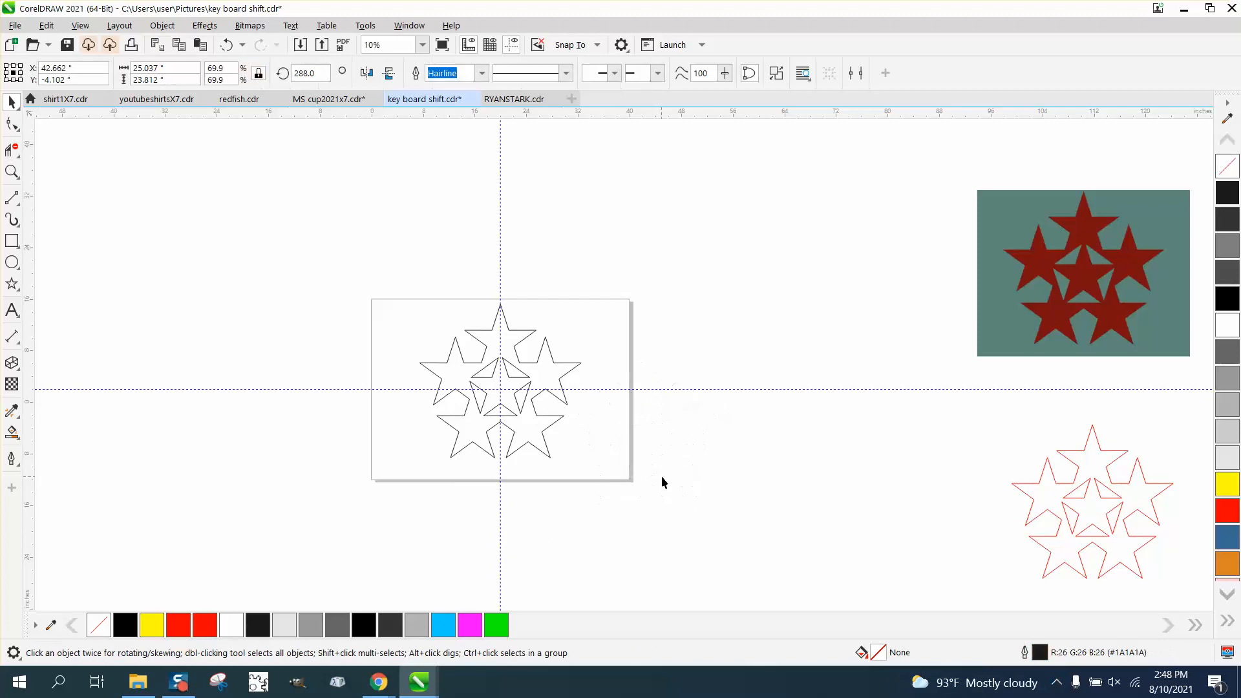
Step: Place a copy of the central star cluster with its lower-left tip between the original's top star and upper-right star
{"action": "left_click", "coordinate": [12, 172]}
{"action": "left_click_drag", "start_coordinate": [361, 288], "coordinate": [821, 559]}
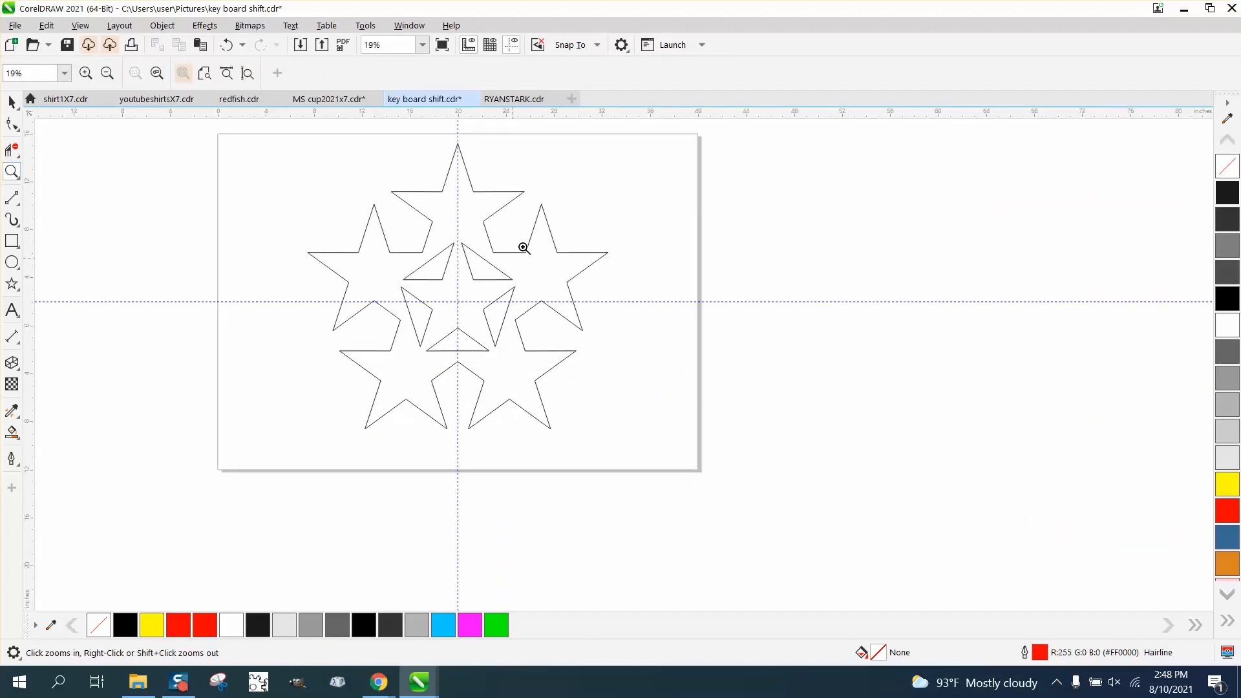
{"action": "left_click", "coordinate": [11, 101]}
{"action": "left_click", "coordinate": [474, 278]}
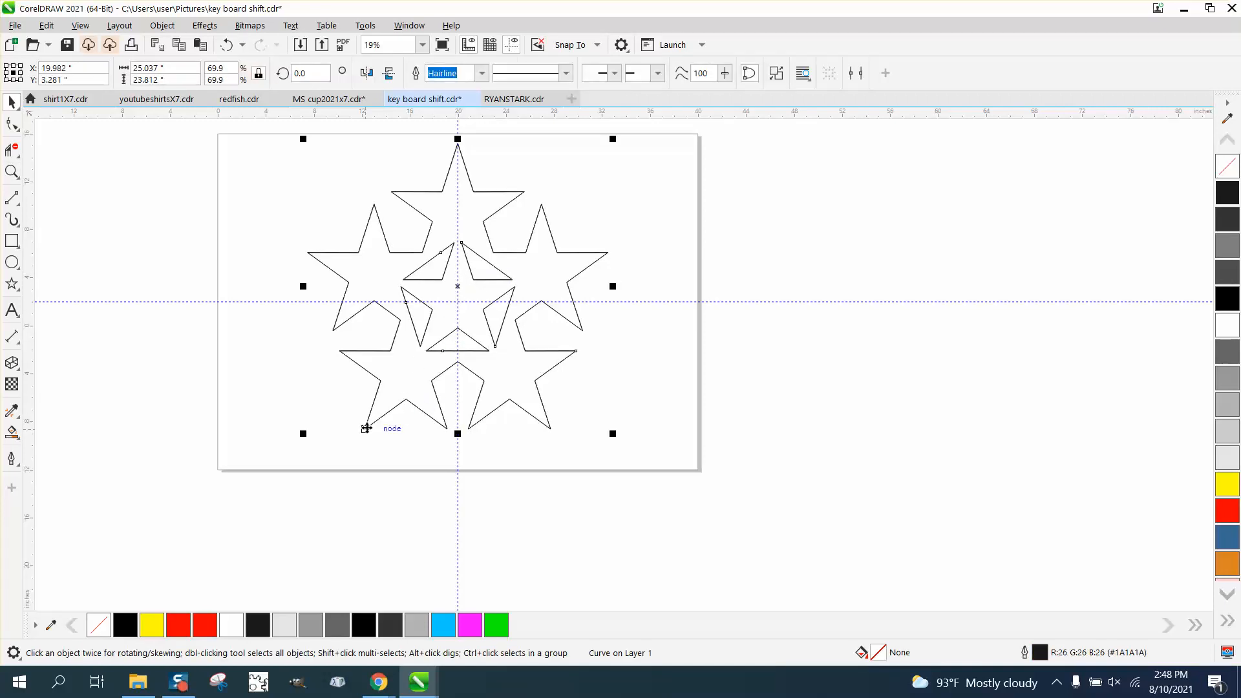
{"action": "left_click_drag", "start_coordinate": [365, 428], "coordinate": [529, 212]}
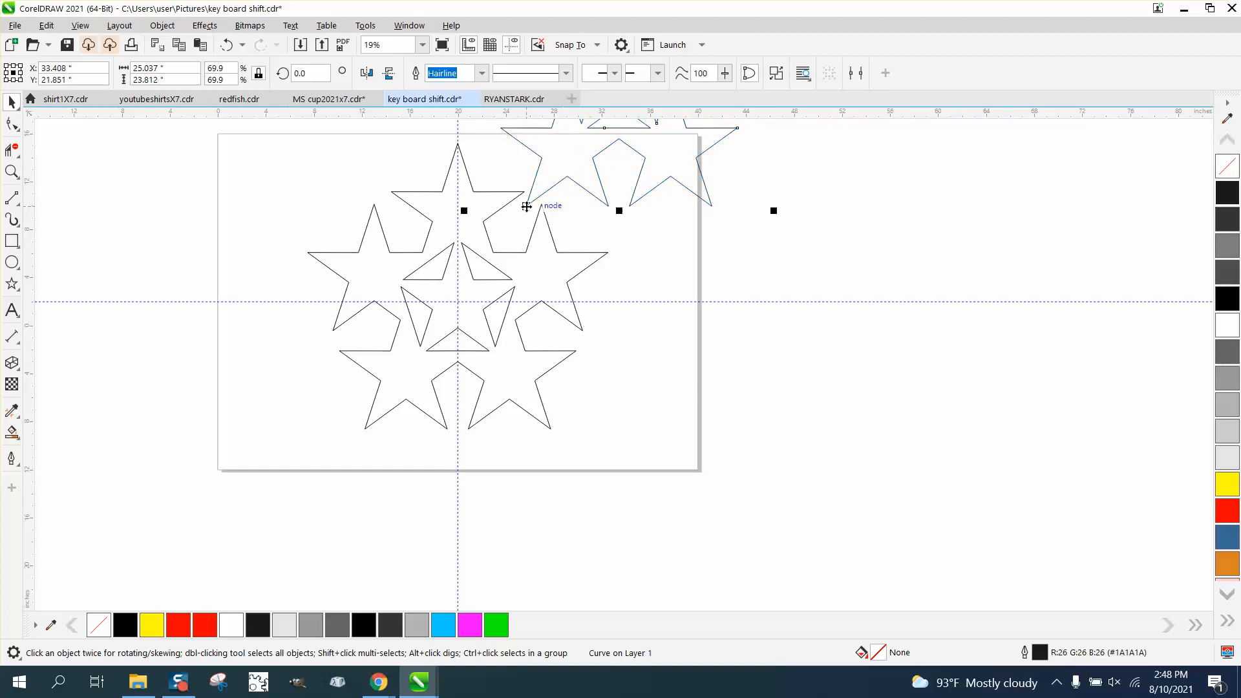
Step: Move the copied cluster clear of the original, centered at about X 48.3 in, Y 20.0 in
{"action": "scroll", "coordinate": [608, 303], "scroll_direction": "down", "scroll_amount": 1}
{"action": "scroll", "coordinate": [617, 343], "scroll_direction": "down", "scroll_amount": 1}
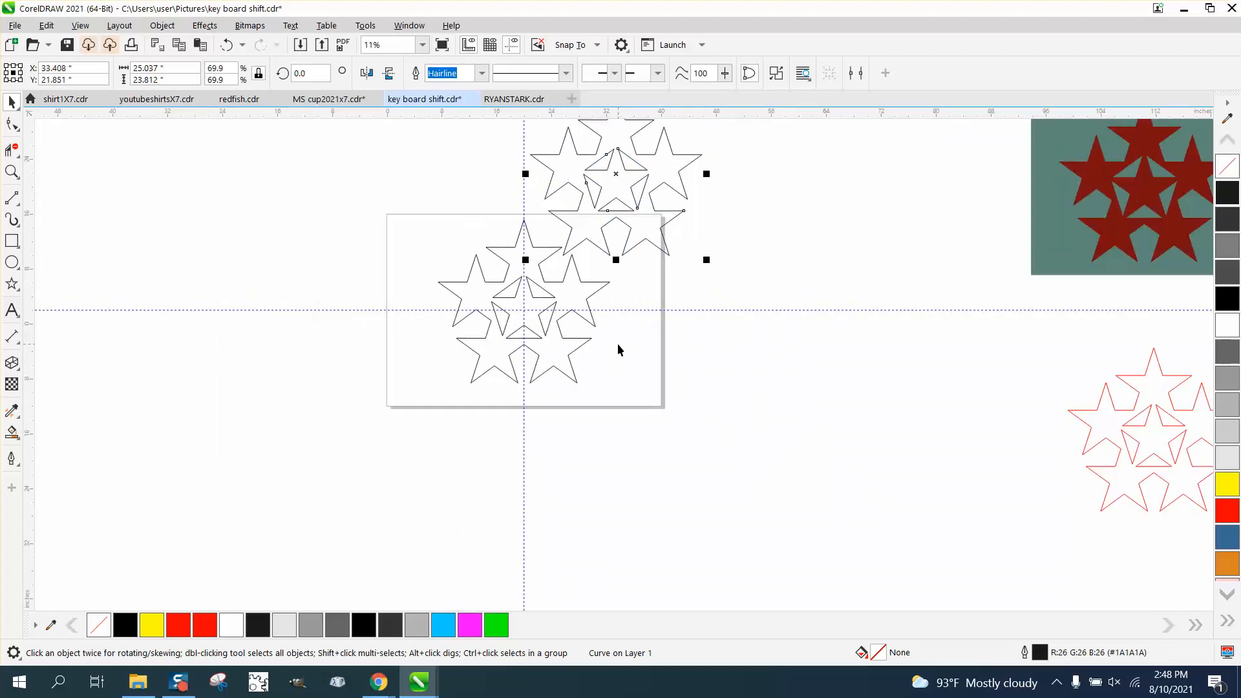
{"action": "left_click_drag", "start_coordinate": [621, 190], "coordinate": [723, 203]}
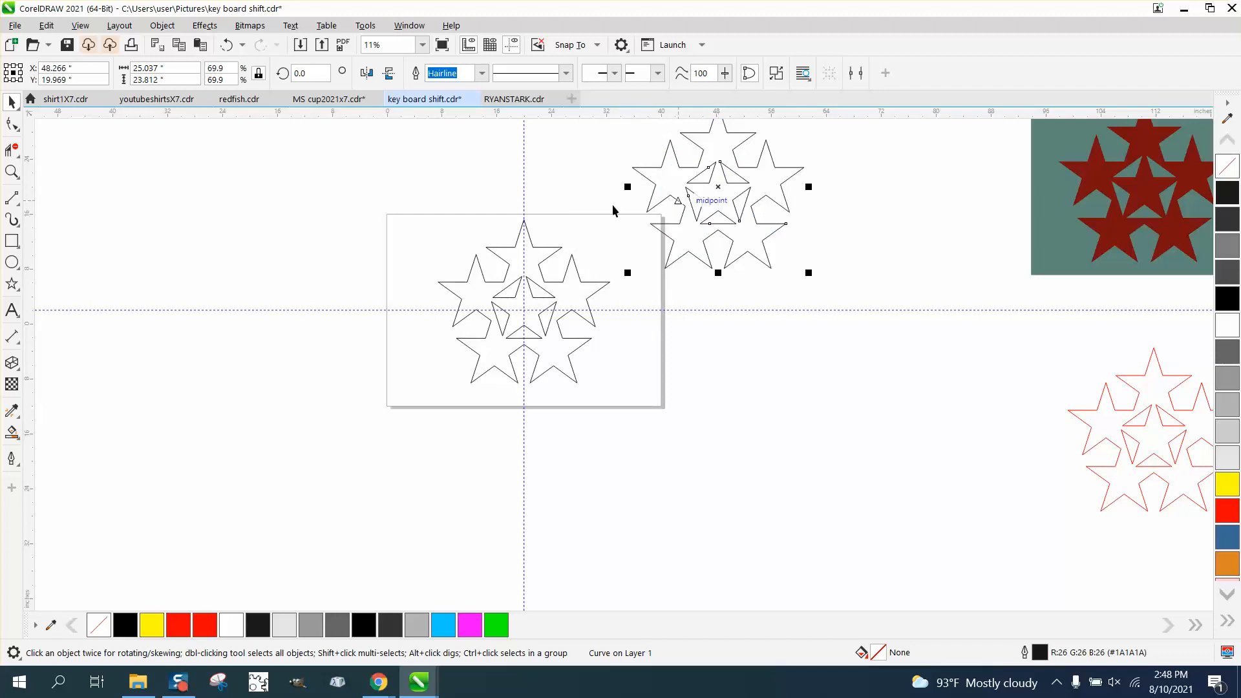
Step: Draw a 2-Point Line joining the upper-right star's peak to the right tip of the top star
{"action": "left_click", "coordinate": [12, 171]}
{"action": "left_click_drag", "start_coordinate": [516, 240], "coordinate": [673, 347]}
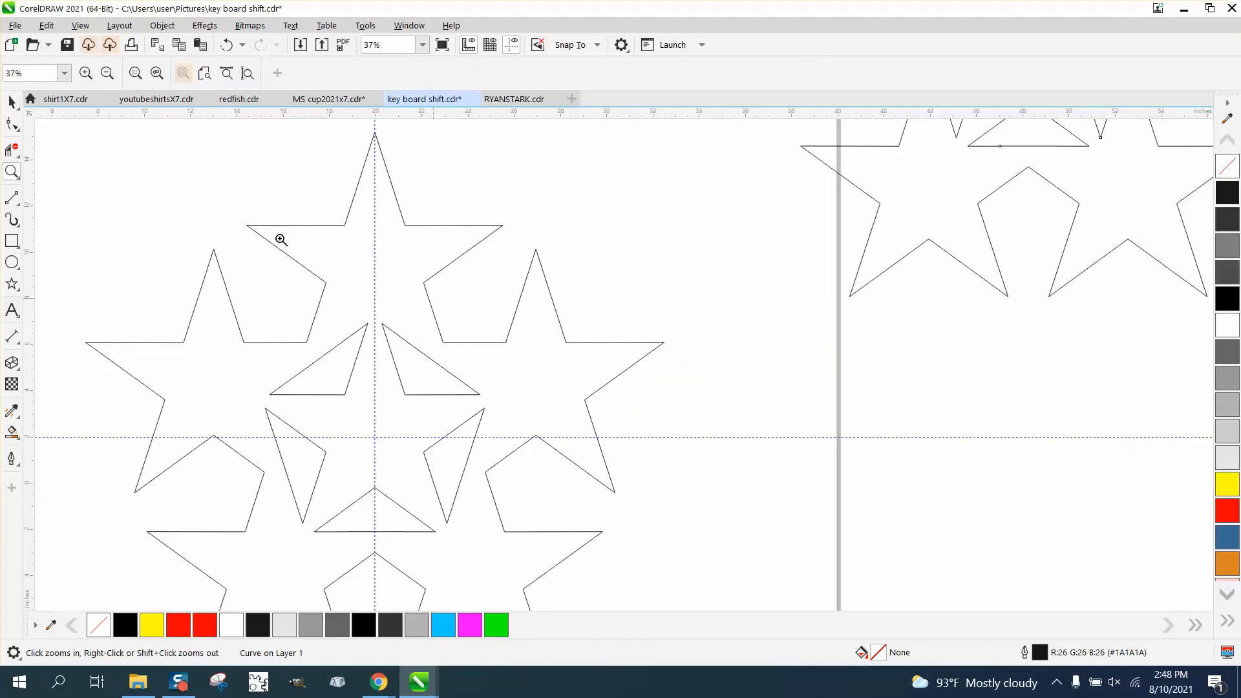
{"action": "left_click", "coordinate": [20, 203]}
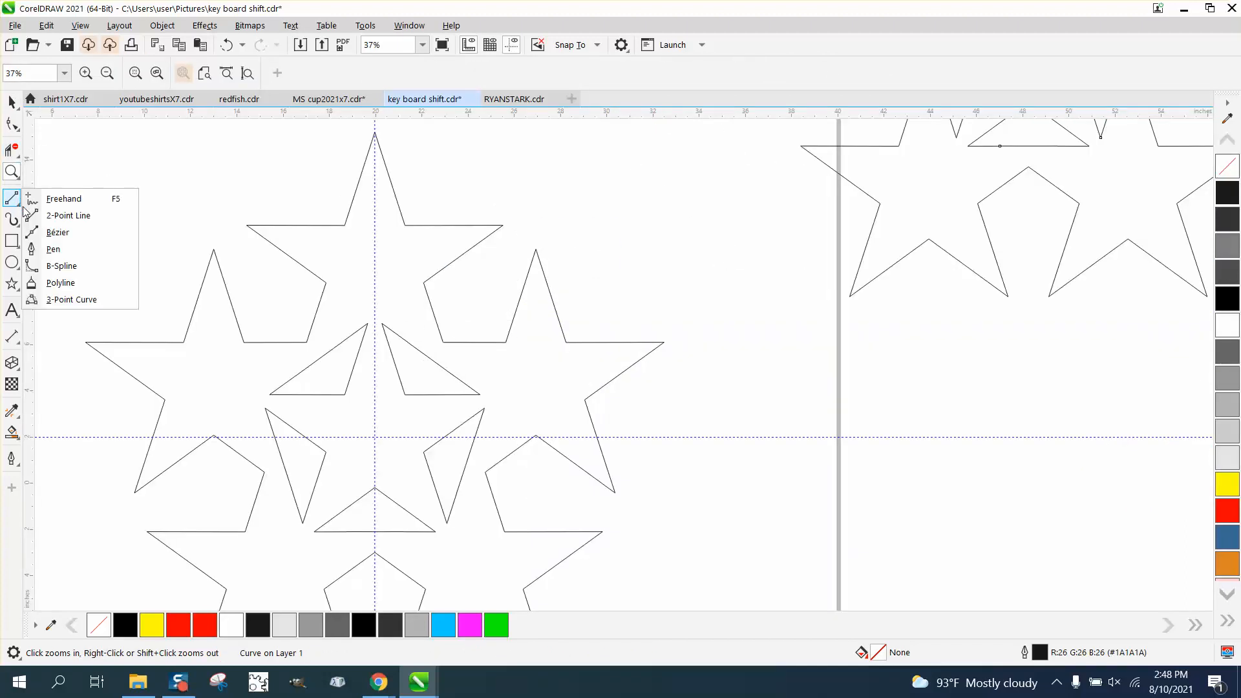
{"action": "left_click", "coordinate": [71, 213]}
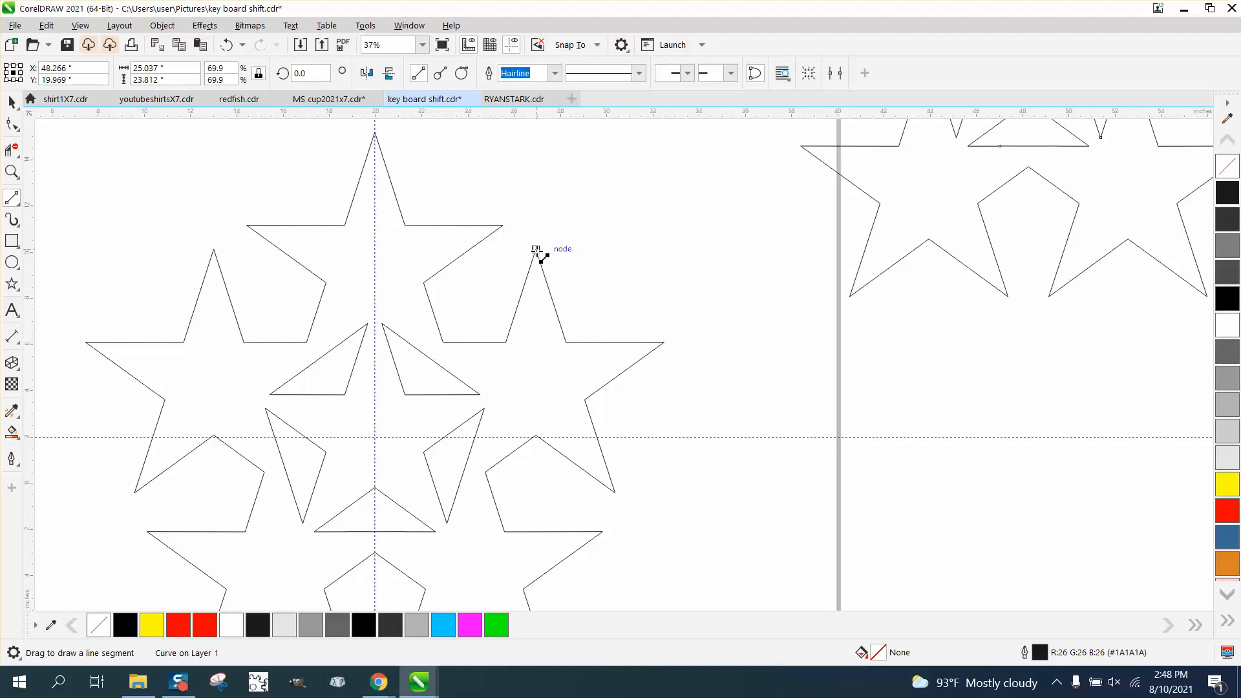
{"action": "left_click_drag", "start_coordinate": [536, 251], "coordinate": [504, 227]}
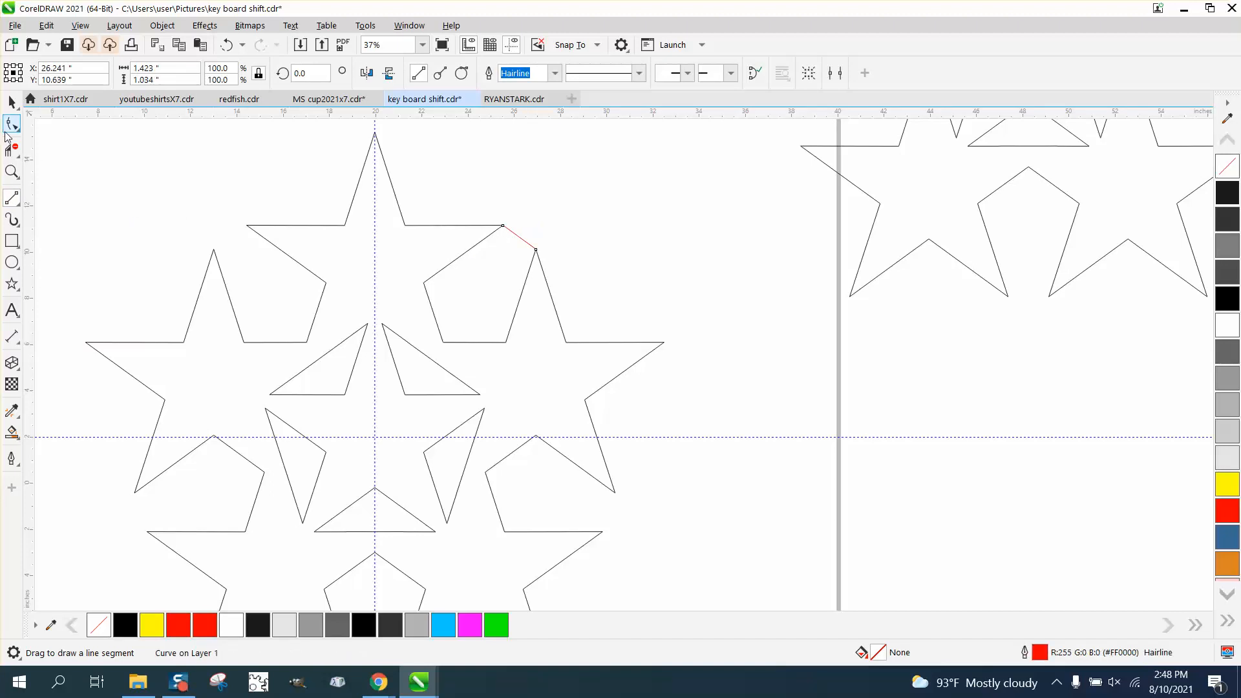
Step: Select both nodes of the short red connecting line and add a node at its midpoint
{"action": "left_click", "coordinate": [12, 123]}
{"action": "left_click_drag", "start_coordinate": [586, 289], "coordinate": [585, 289]}
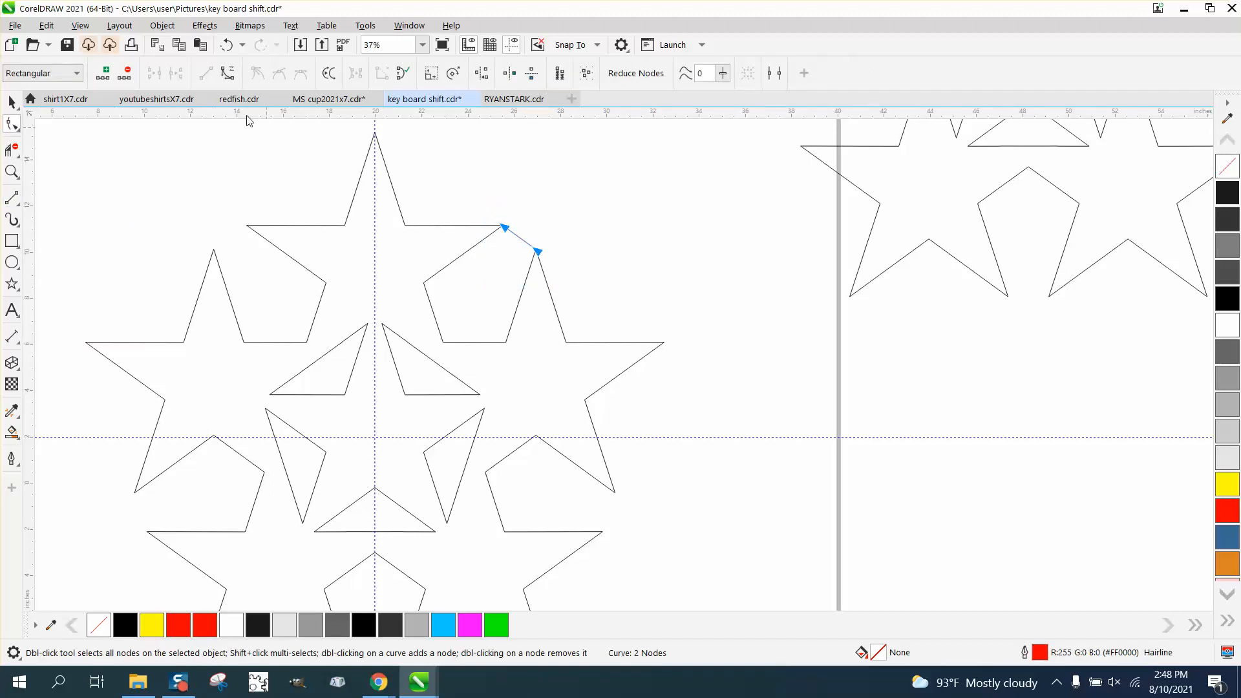
{"action": "left_click", "coordinate": [105, 75]}
{"action": "left_click", "coordinate": [11, 102]}
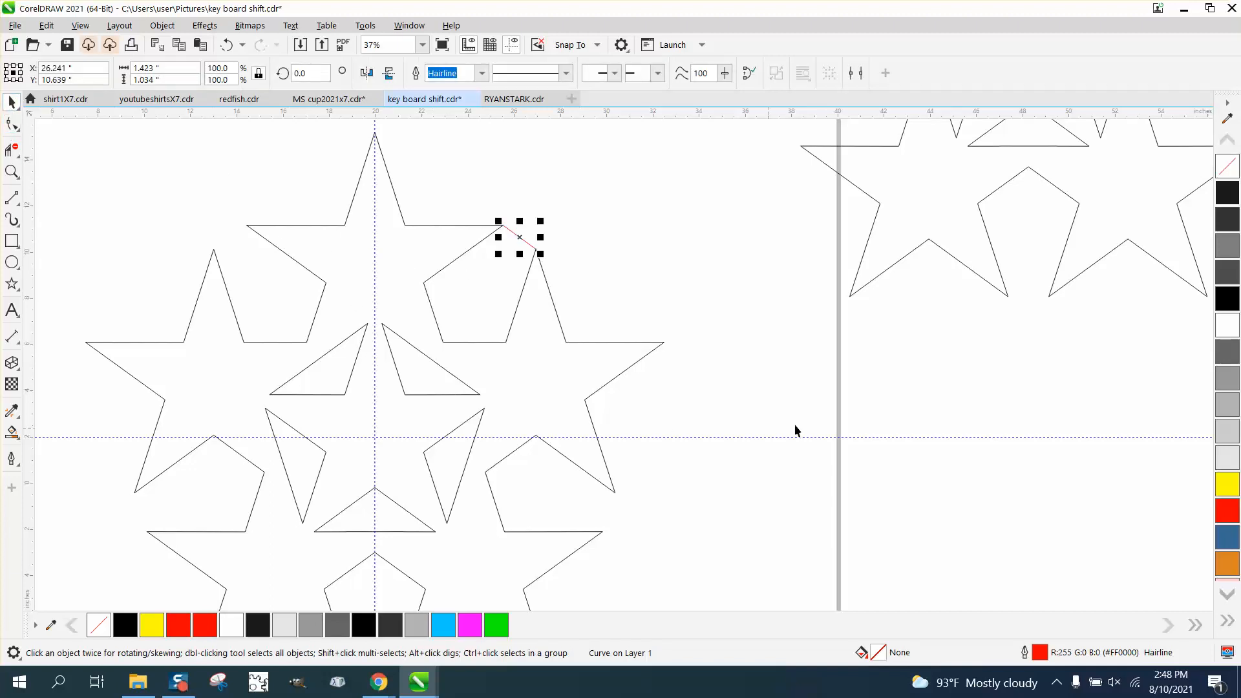
Step: Snap the copied cluster's lower-left tip onto the line's midpoint node, and pull the copy away to about X 40.7 in, Y 19.9 in
{"action": "left_click", "coordinate": [851, 298]}
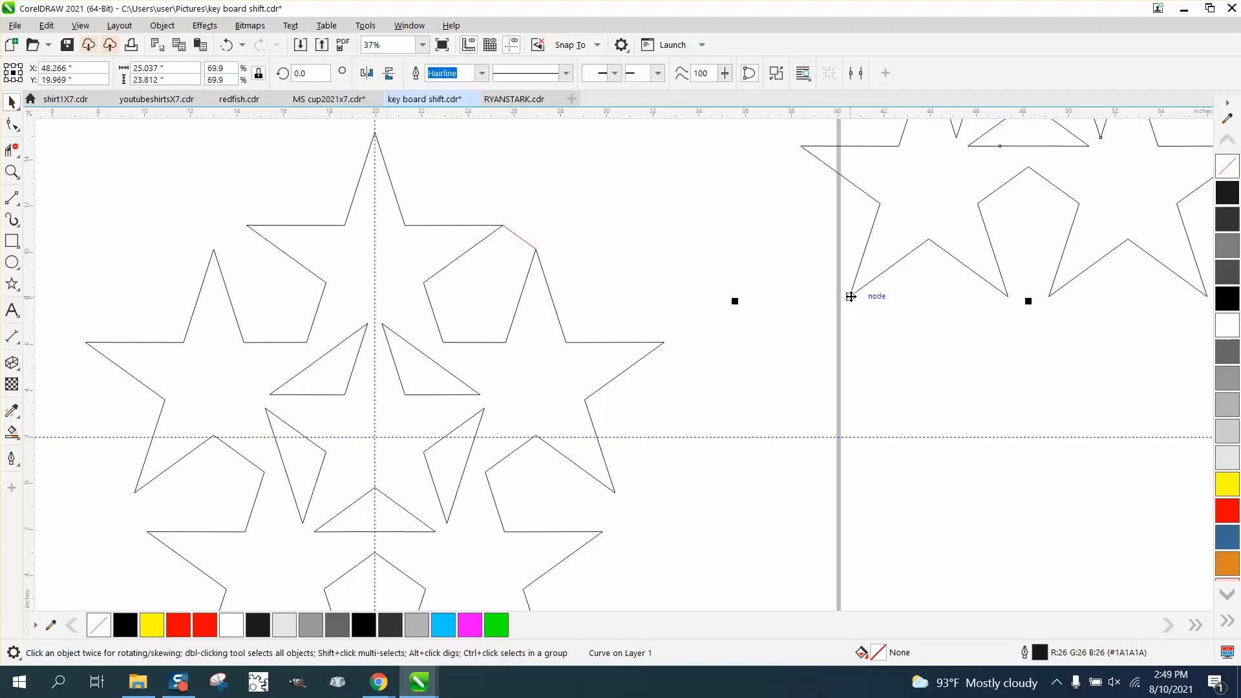
{"action": "left_click_drag", "start_coordinate": [852, 297], "coordinate": [524, 240]}
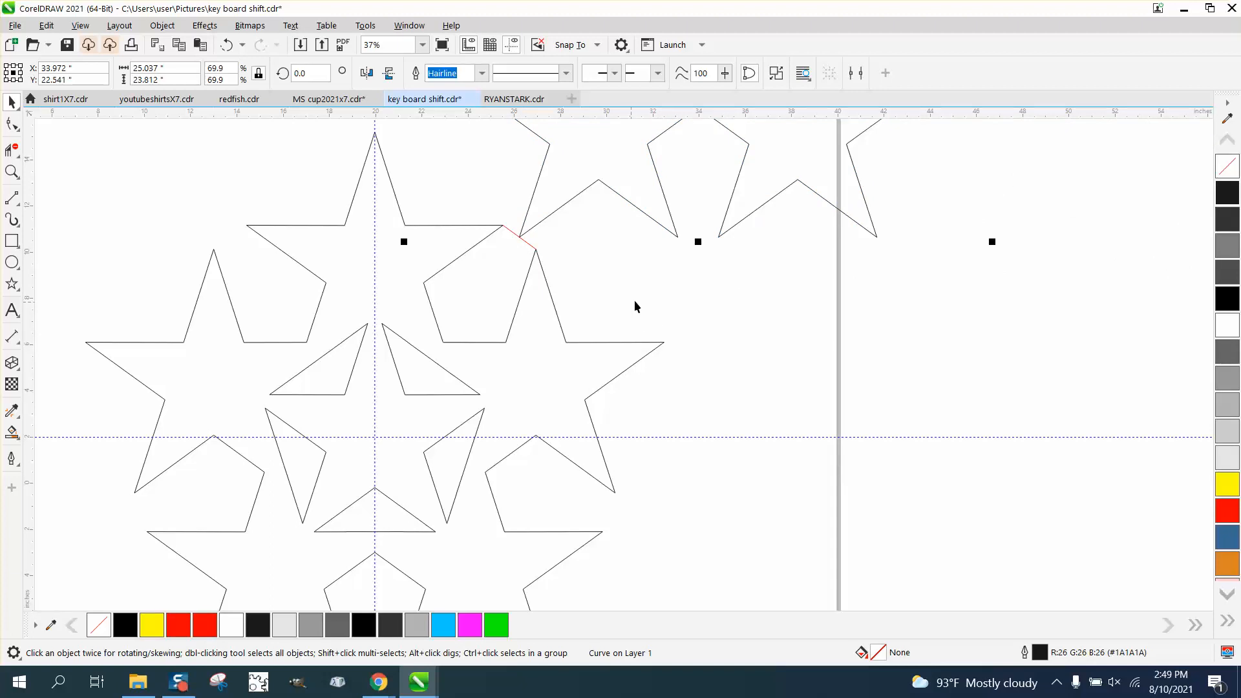
{"action": "left_click_drag", "start_coordinate": [667, 200], "coordinate": [534, 249]}
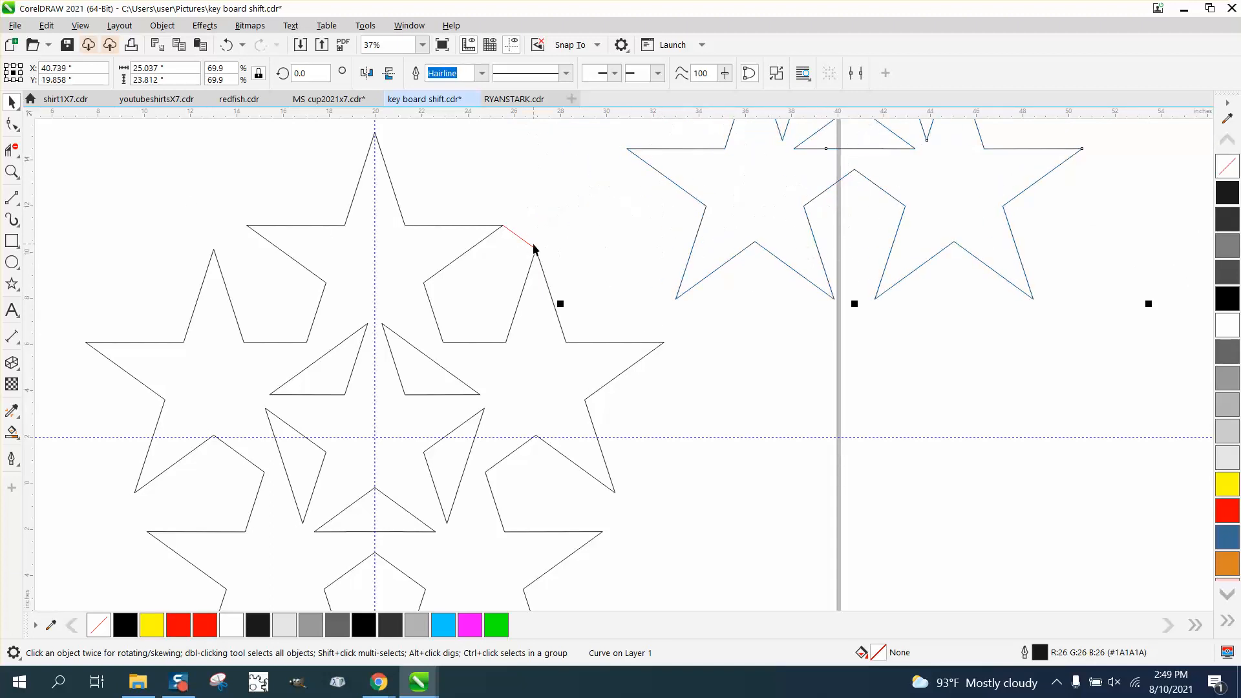
Step: Draw a 2-Point Line from the connecting line's midpoint node to the inner corner where the top star meets the upper-right star
{"action": "left_click", "coordinate": [18, 203]}
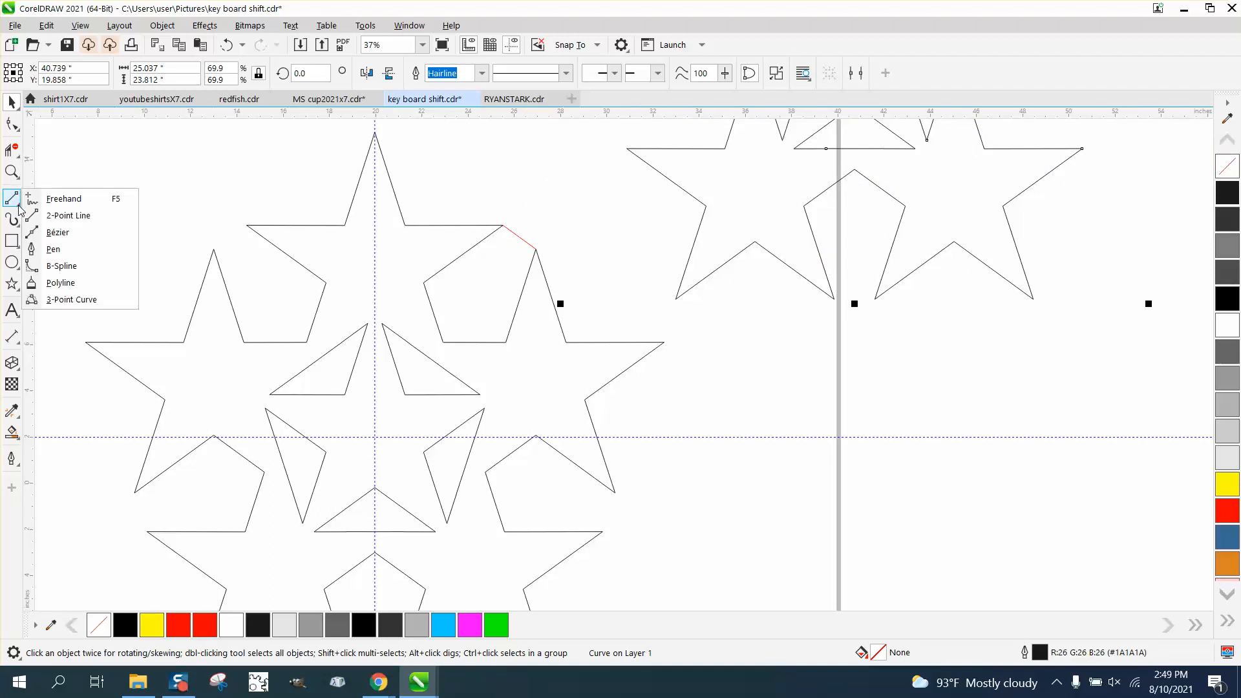
{"action": "left_click", "coordinate": [68, 216]}
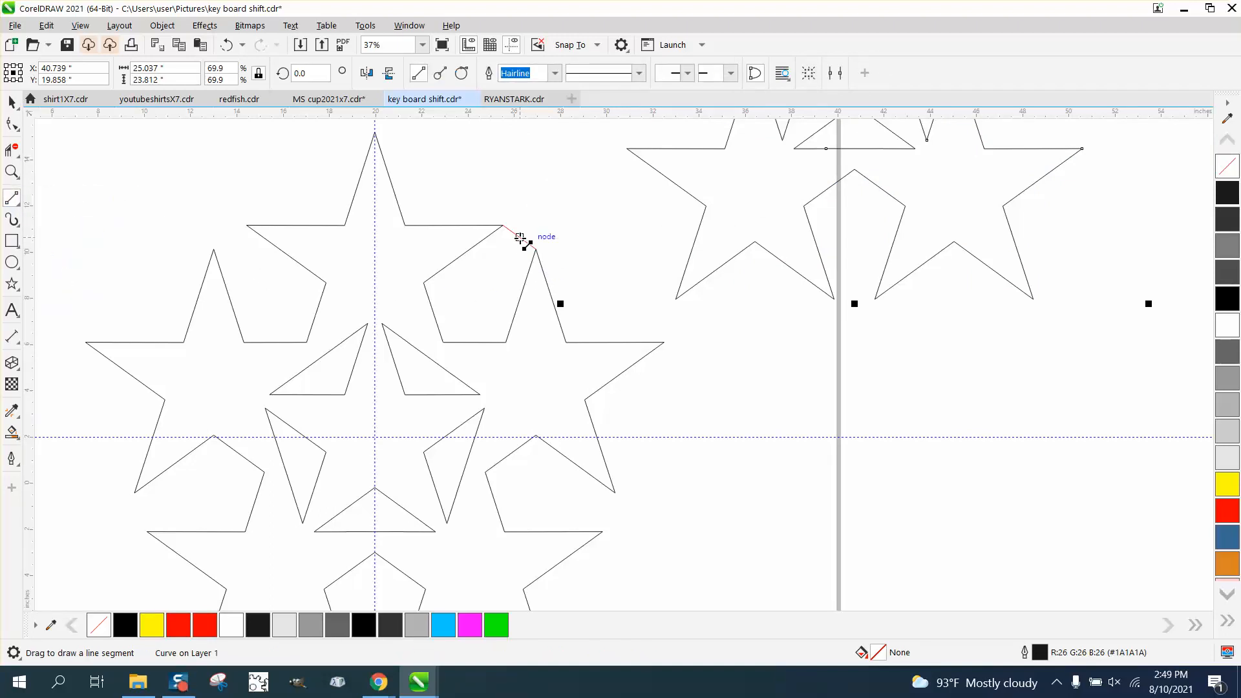
{"action": "left_click_drag", "start_coordinate": [519, 239], "coordinate": [444, 341]}
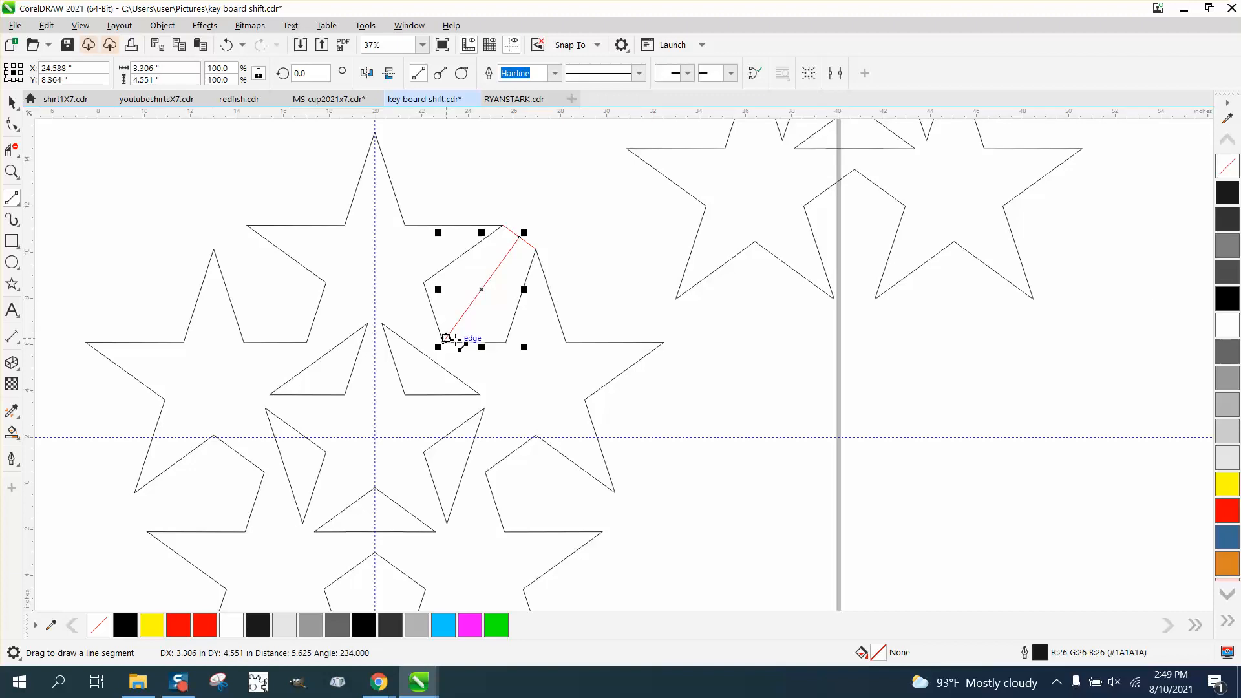
Step: Move the copied cluster so its lower-left tip rests on the diagonal guide line, centered at about X 32.9 in, Y 21.1 in
{"action": "left_click", "coordinate": [11, 102]}
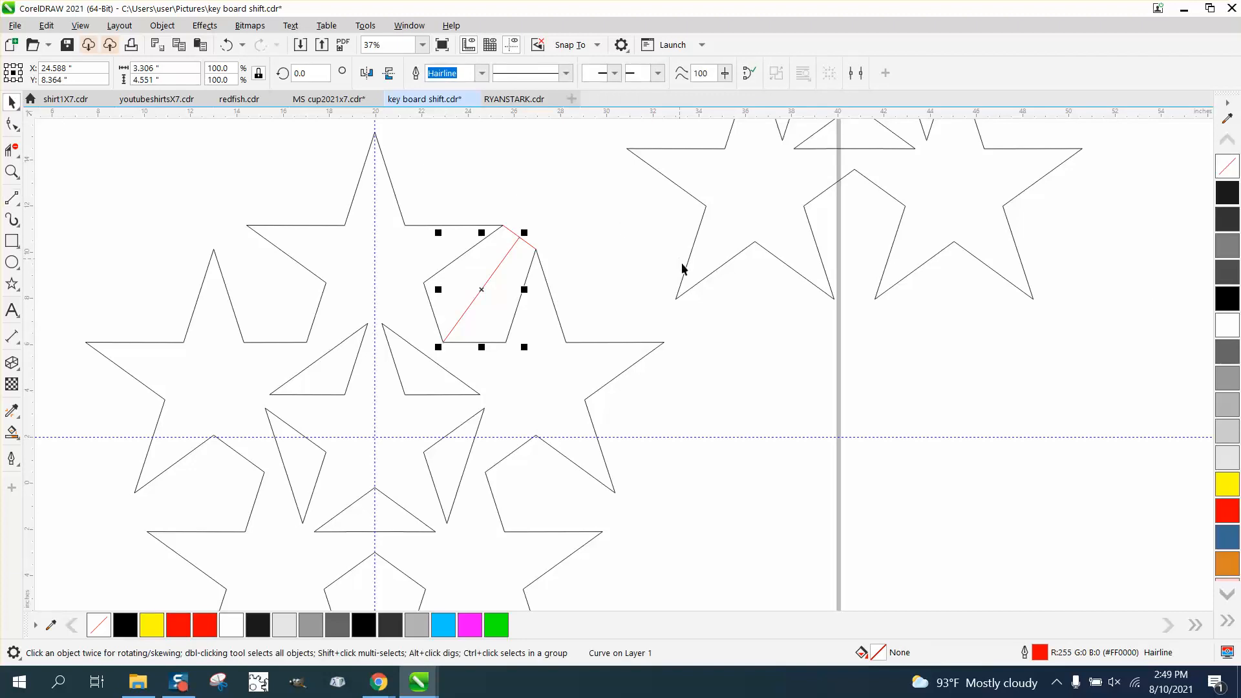
{"action": "left_click", "coordinate": [677, 300]}
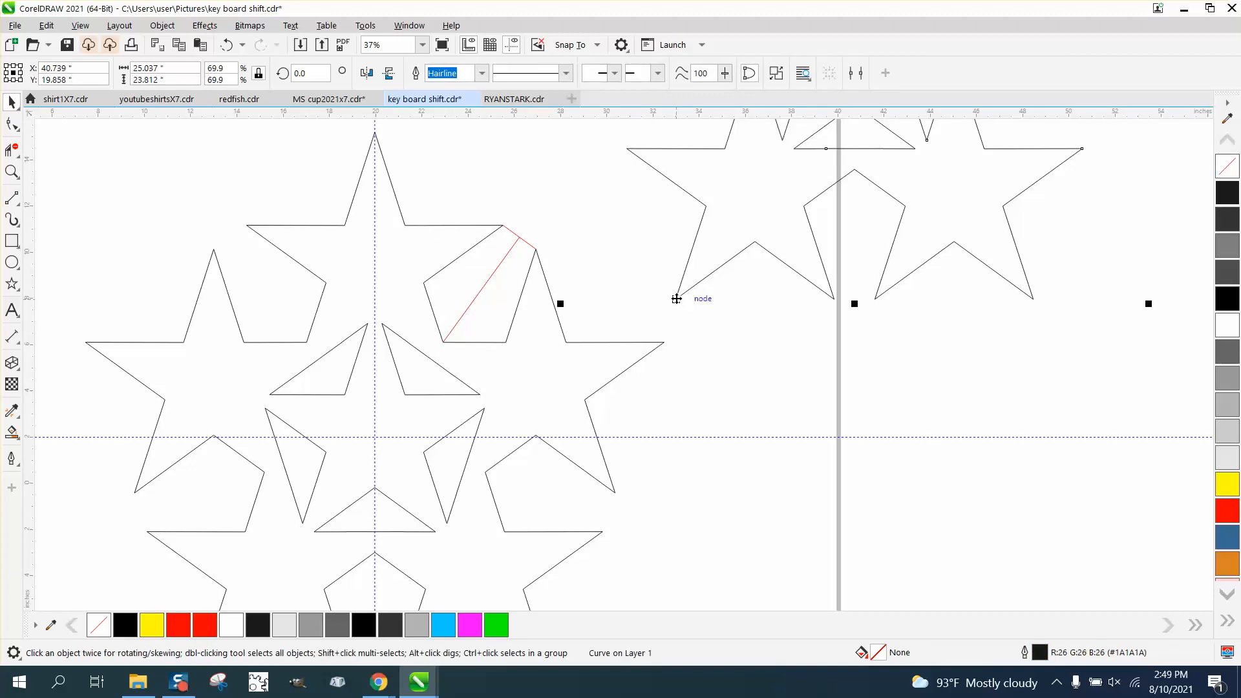
{"action": "left_click_drag", "start_coordinate": [676, 298], "coordinate": [498, 267]}
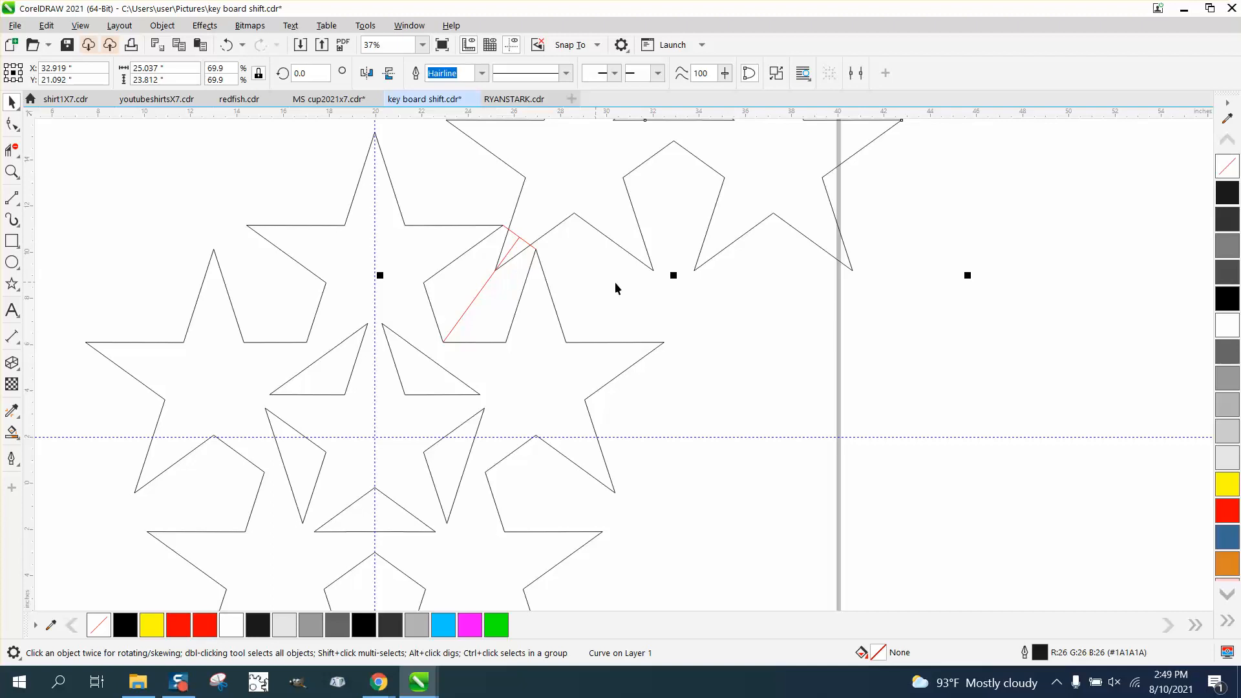
Step: Delete the red diagonal guide line and the short red line connecting the two star tips
{"action": "left_click", "coordinate": [622, 284]}
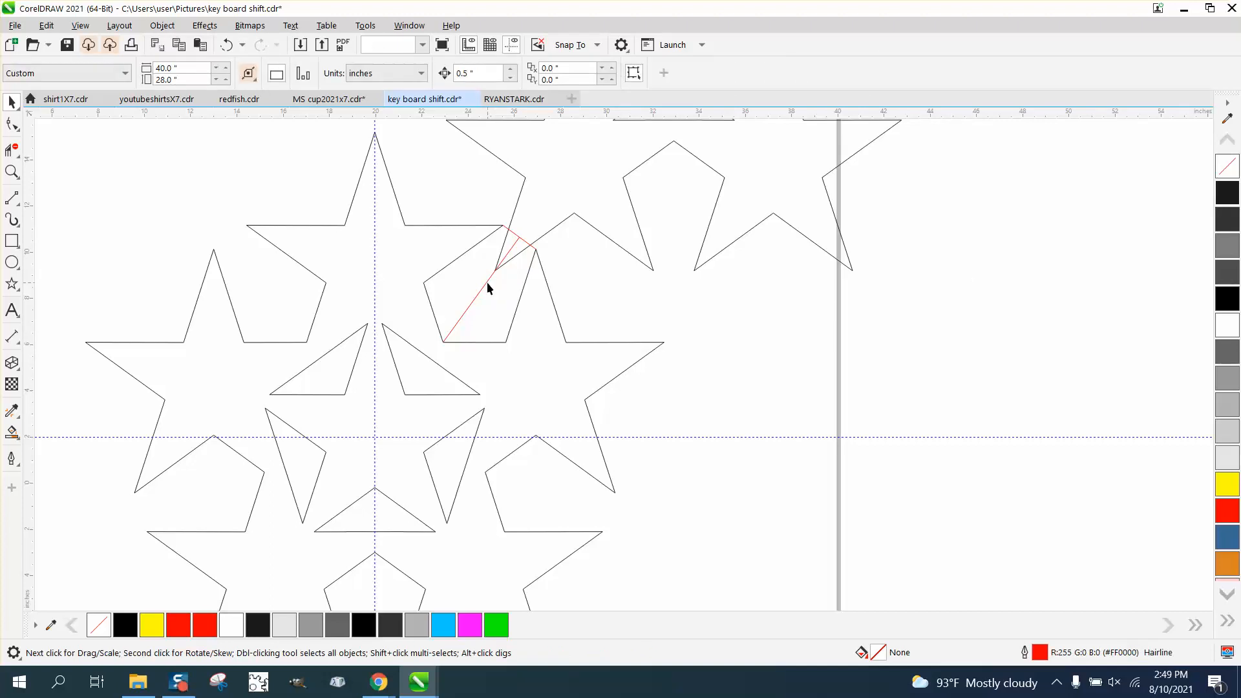
{"action": "left_click", "coordinate": [488, 283]}
{"action": "key", "text": "Delete"}
{"action": "left_click", "coordinate": [525, 246]}
{"action": "key", "text": "Delete"}
Step: Move the copied cluster's rotation center onto the intersection of the two guidelines in the central cluster
{"action": "scroll", "coordinate": [511, 369], "scroll_direction": "down", "scroll_amount": 3}
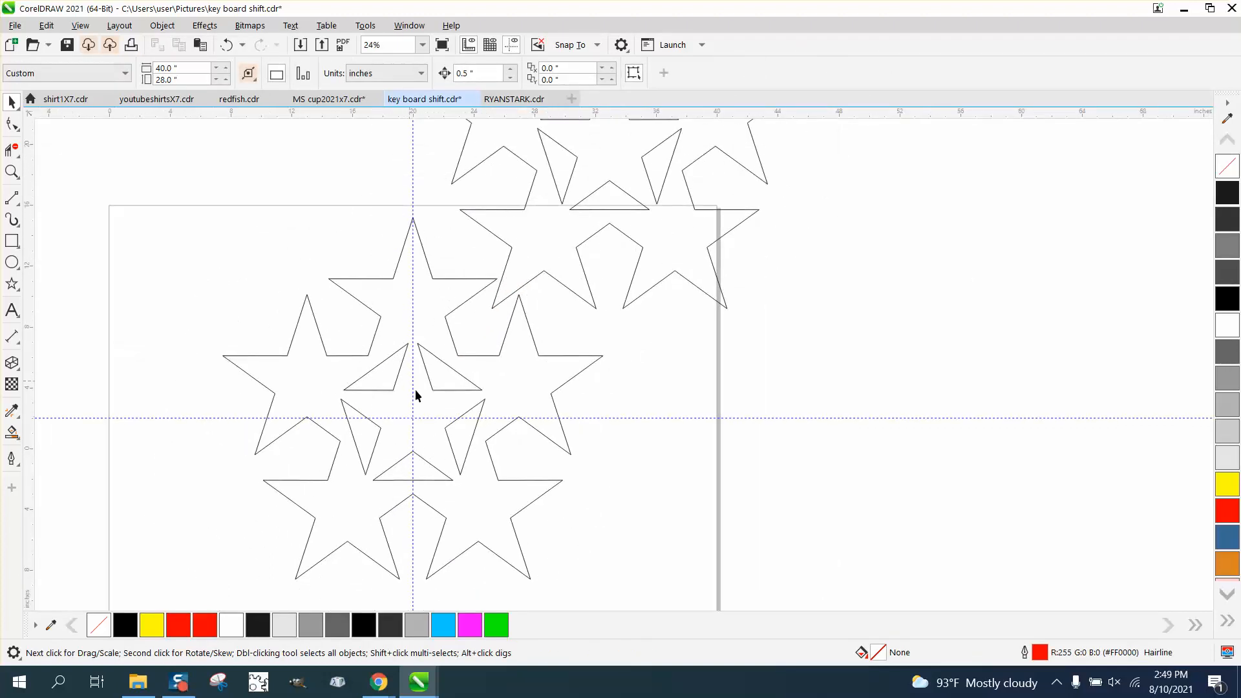
{"action": "scroll", "coordinate": [477, 403], "scroll_direction": "down", "scroll_amount": 2}
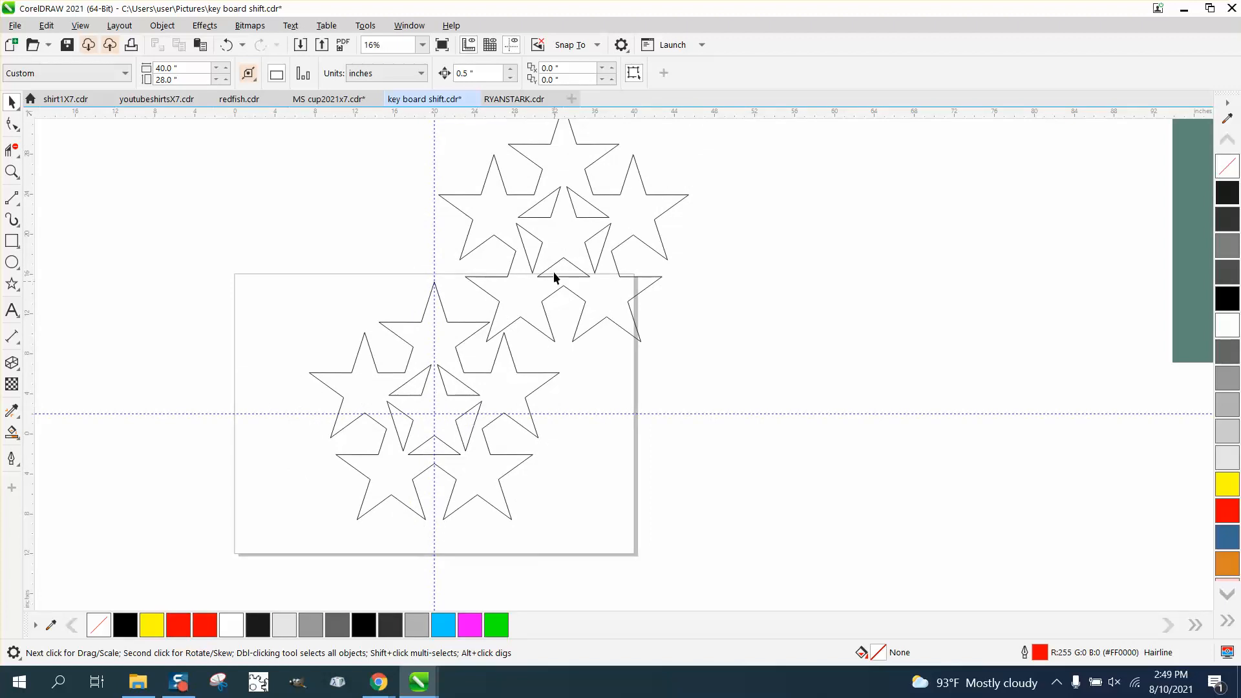
{"action": "left_click", "coordinate": [570, 258]}
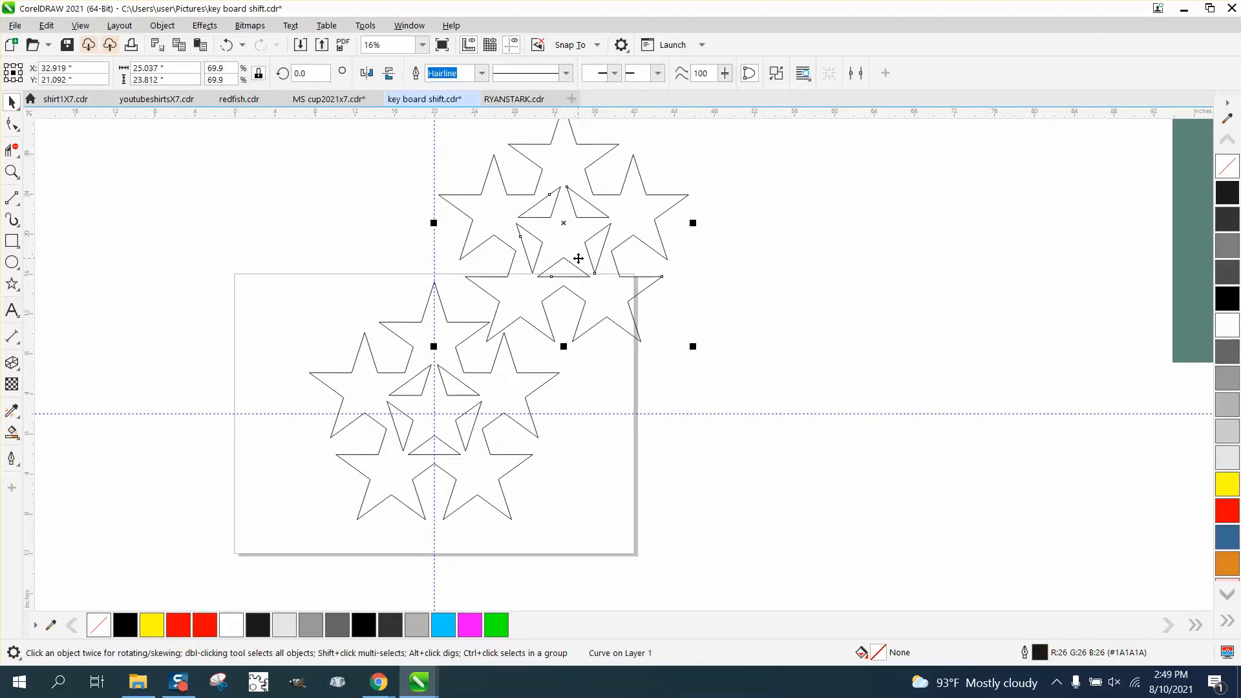
{"action": "left_click", "coordinate": [565, 224]}
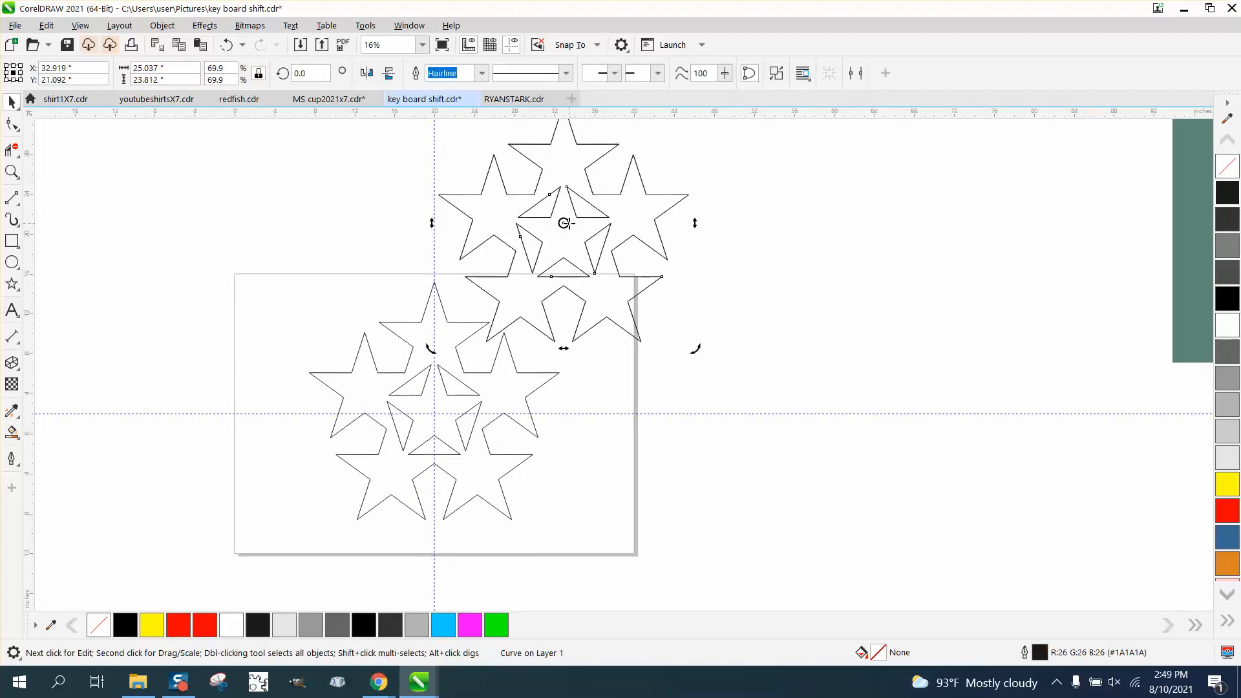
{"action": "left_click_drag", "start_coordinate": [557, 274], "coordinate": [435, 414]}
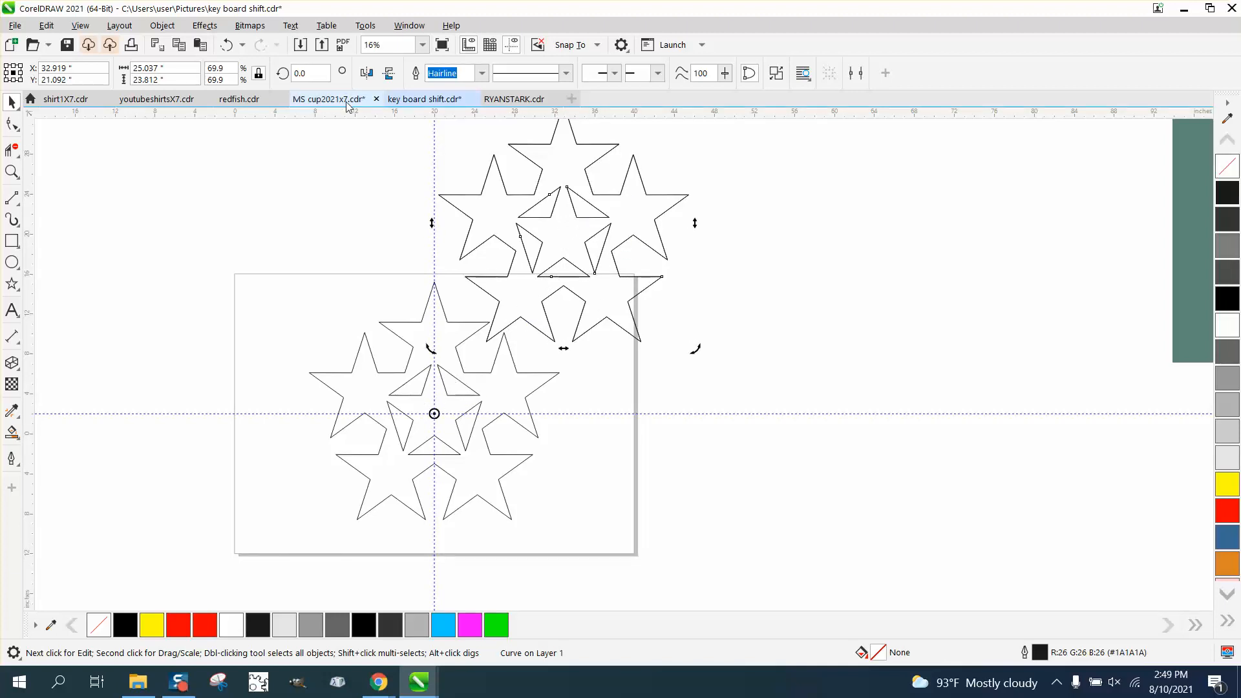
Step: Rotate a copy of the outer cluster by 72 degrees and repeat it three more times to ring the central cluster
{"action": "left_click", "coordinate": [311, 73]}
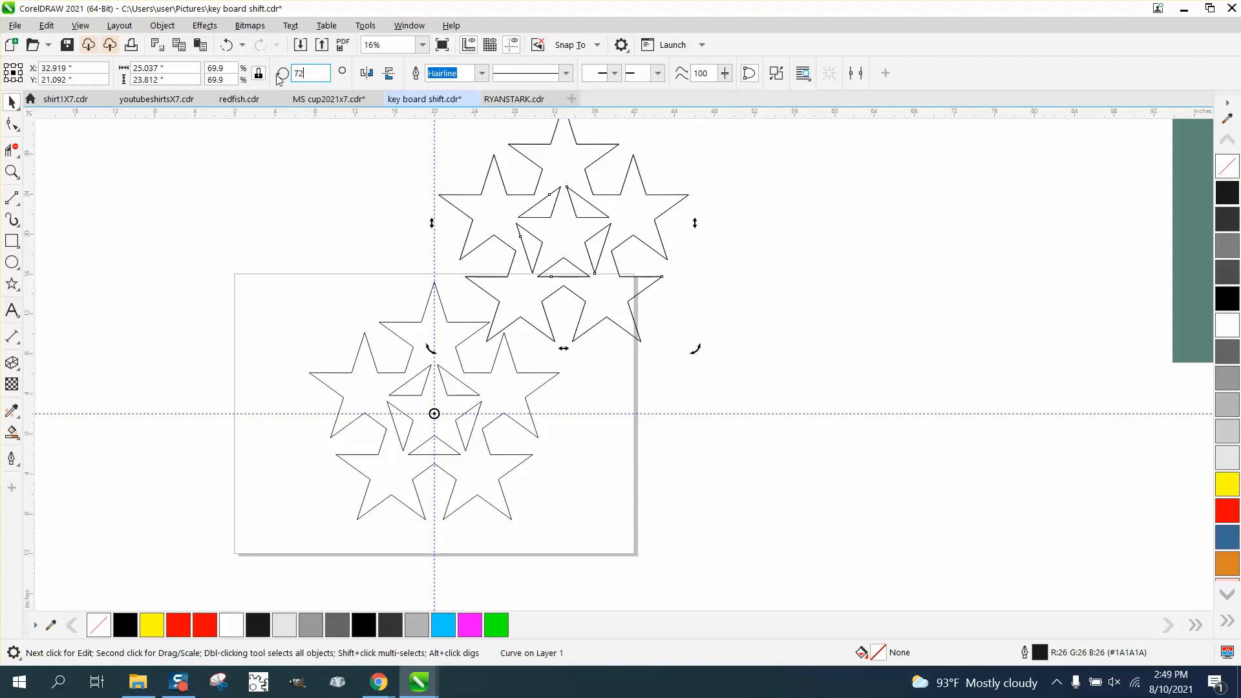
{"action": "type", "text": "72"}
{"action": "key", "text": "Return"}
{"action": "key", "text": "ctrl+r"}
{"action": "key", "text": "ctrl+r"}
{"action": "key", "text": "ctrl+r"}
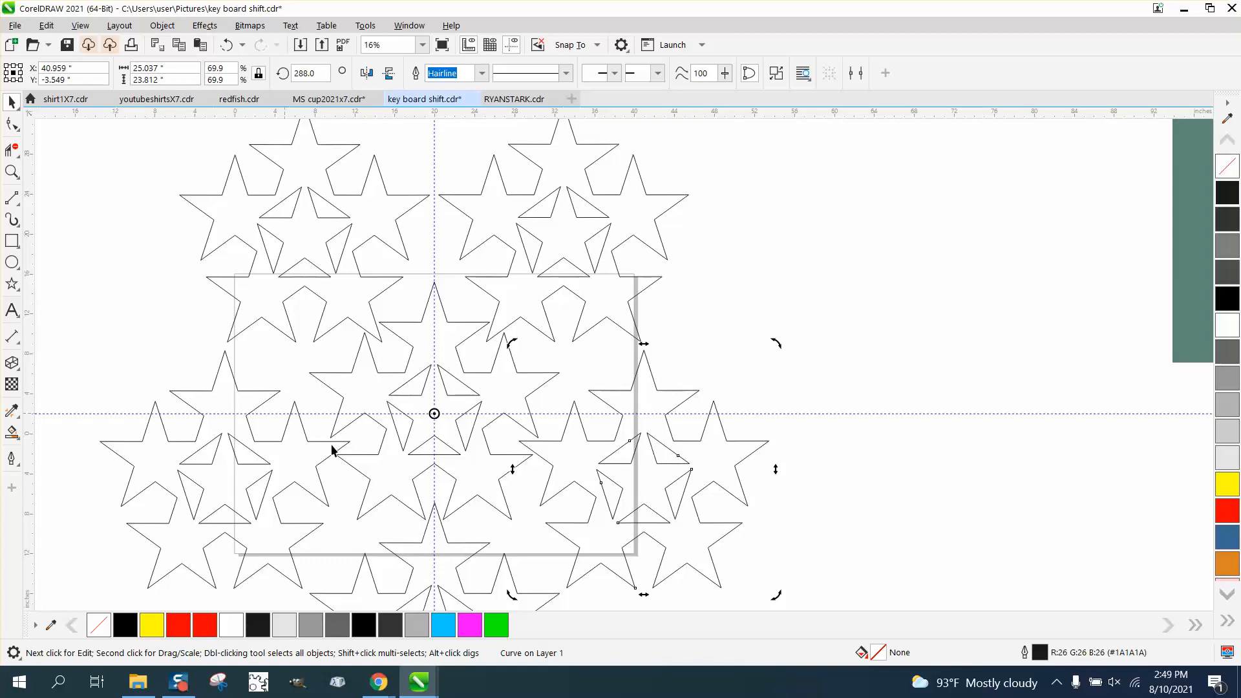
{"action": "left_click", "coordinate": [167, 283]}
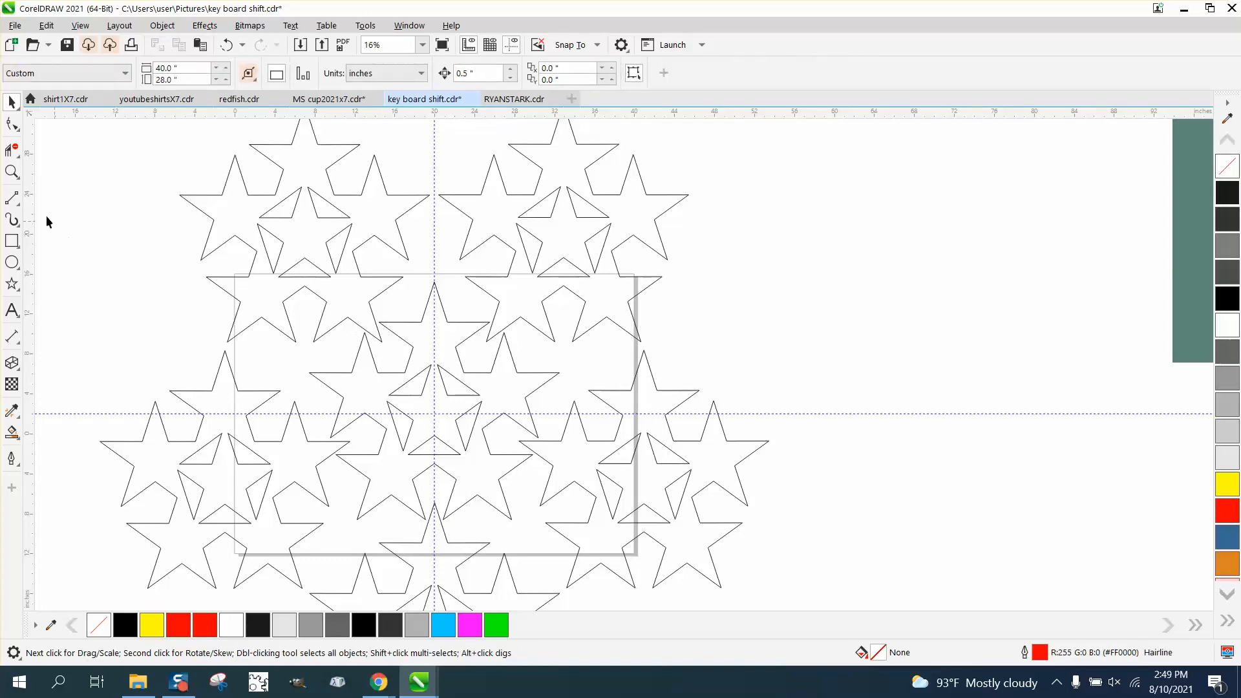
Step: Examine up close how the outer clusters' star tips overlap the central cluster on its lower and upper sides
{"action": "left_click", "coordinate": [12, 171]}
{"action": "left_click_drag", "start_coordinate": [304, 410], "coordinate": [449, 482]}
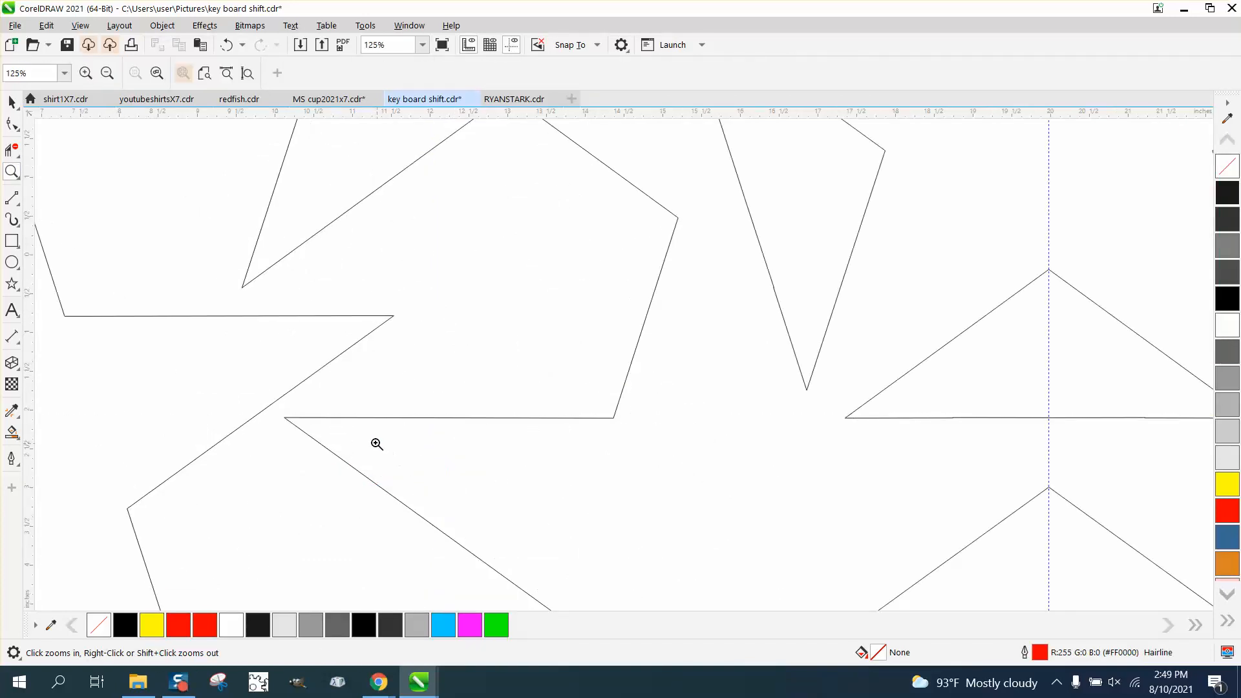
{"action": "scroll", "coordinate": [327, 421], "scroll_direction": "down", "scroll_amount": 5}
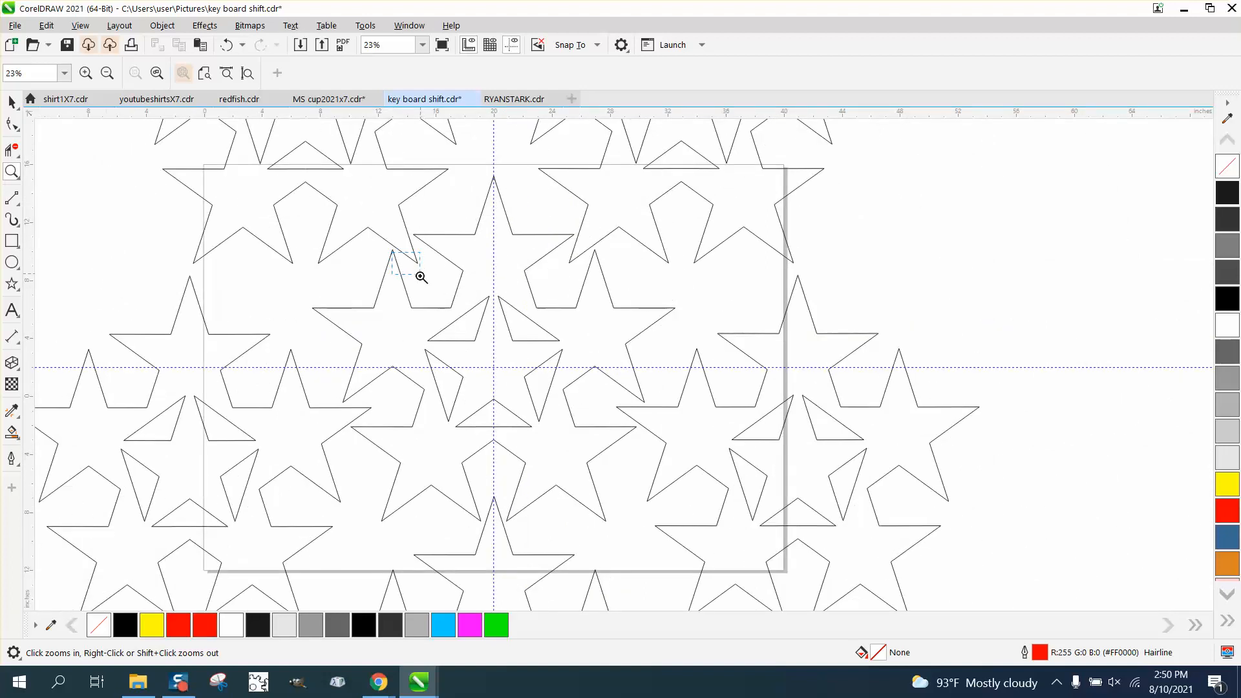
{"action": "scroll", "coordinate": [417, 281], "scroll_direction": "up", "scroll_amount": 6}
{"action": "scroll", "coordinate": [400, 301], "scroll_direction": "down", "scroll_amount": 1}
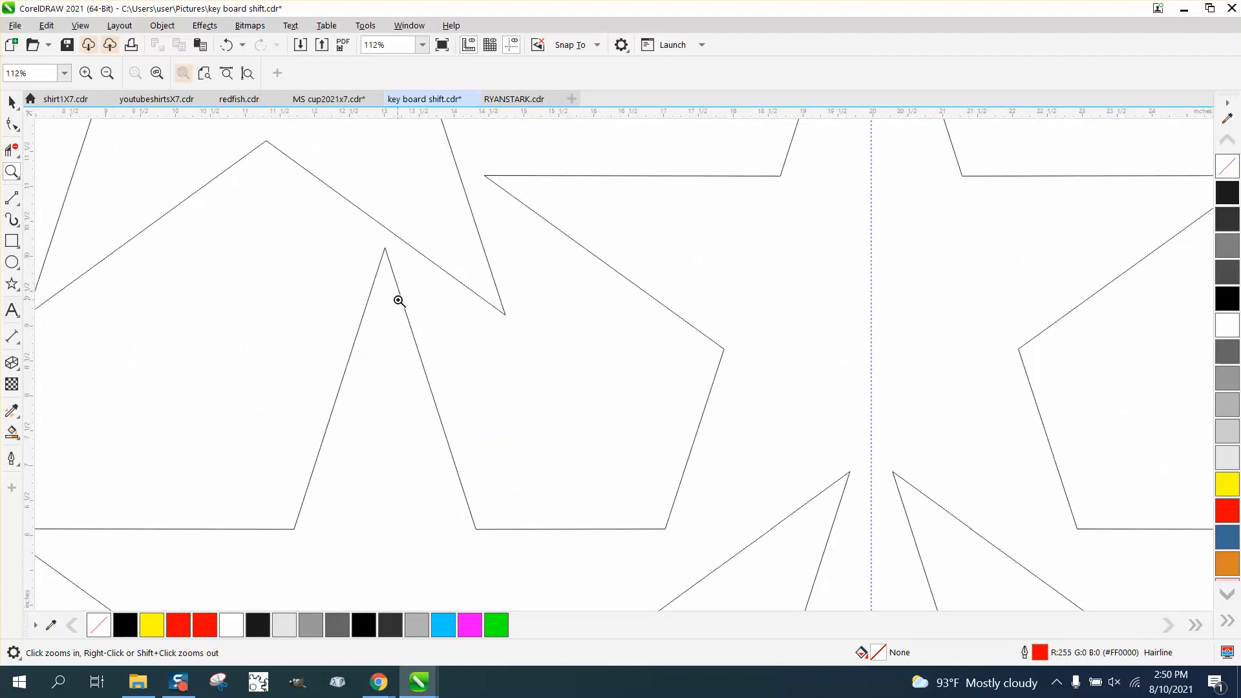
{"action": "scroll", "coordinate": [399, 301], "scroll_direction": "down", "scroll_amount": 1}
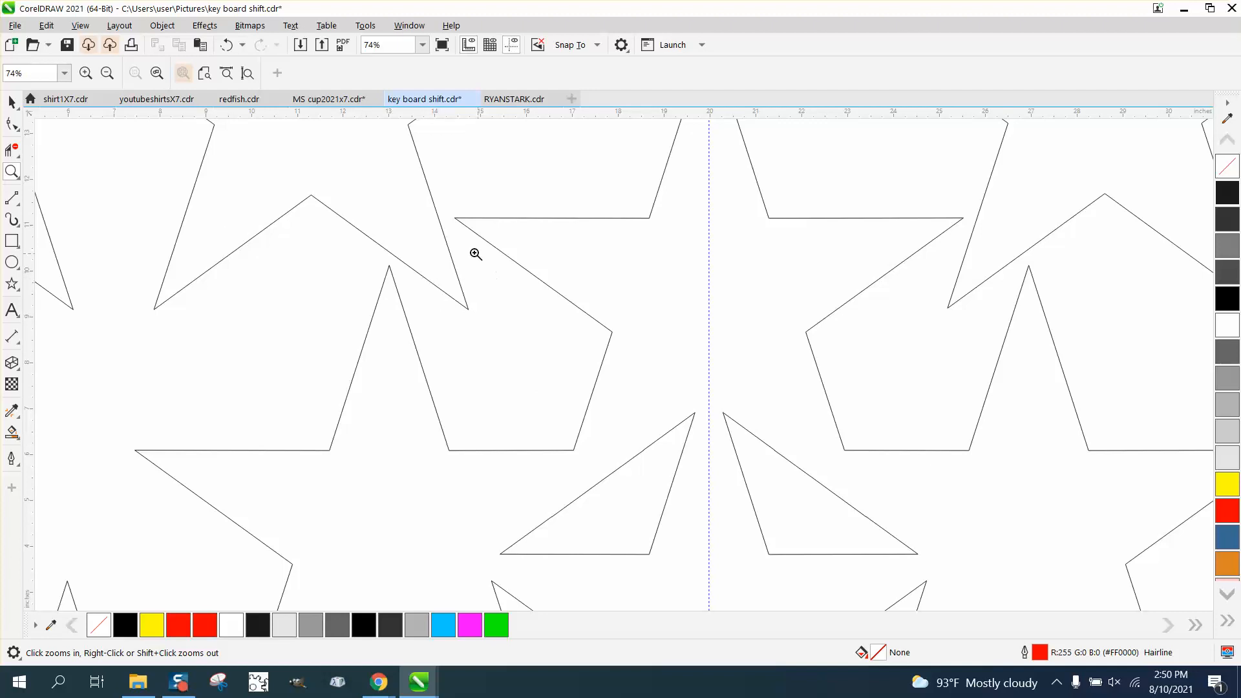
{"action": "scroll", "coordinate": [476, 221], "scroll_direction": "down", "scroll_amount": 4}
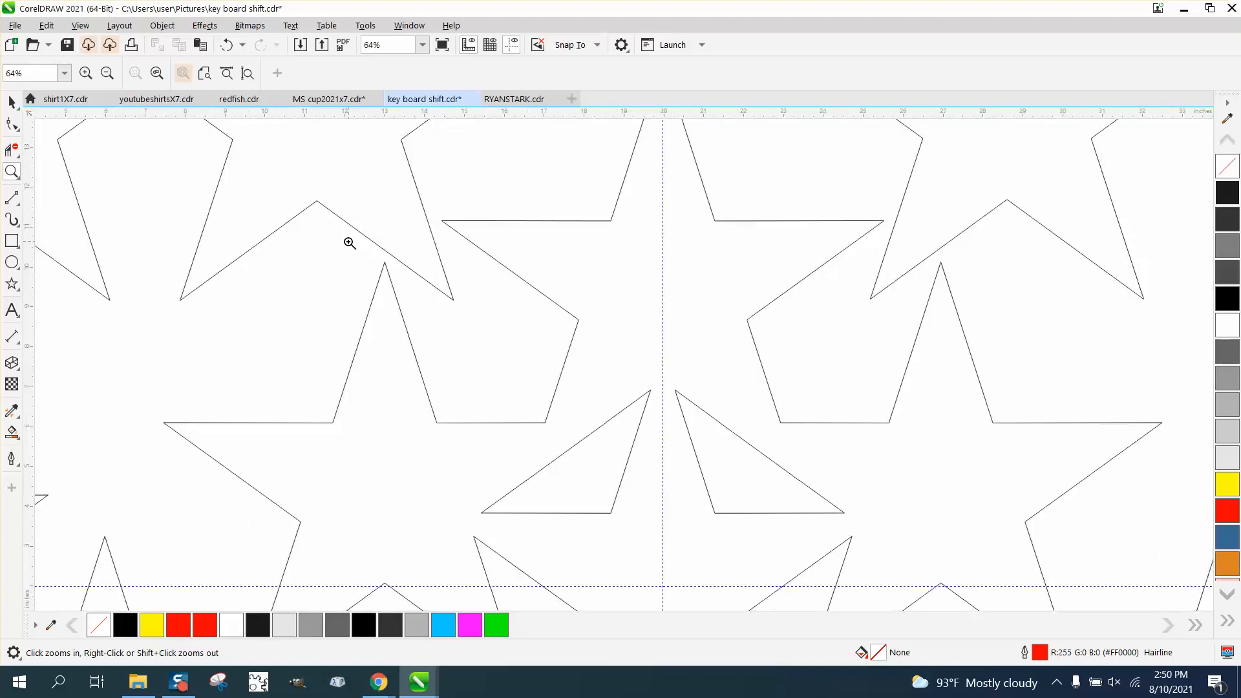
{"action": "scroll", "coordinate": [554, 322], "scroll_direction": "down", "scroll_amount": 3}
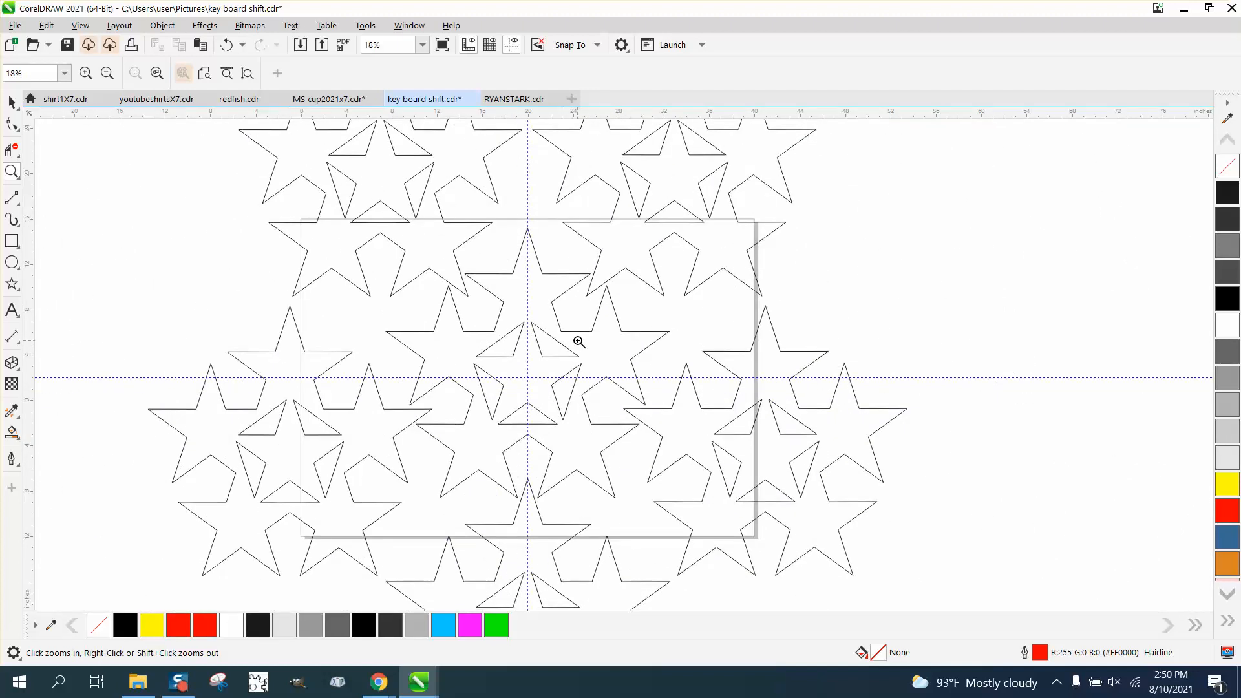
{"action": "scroll", "coordinate": [579, 342], "scroll_direction": "down", "scroll_amount": 1}
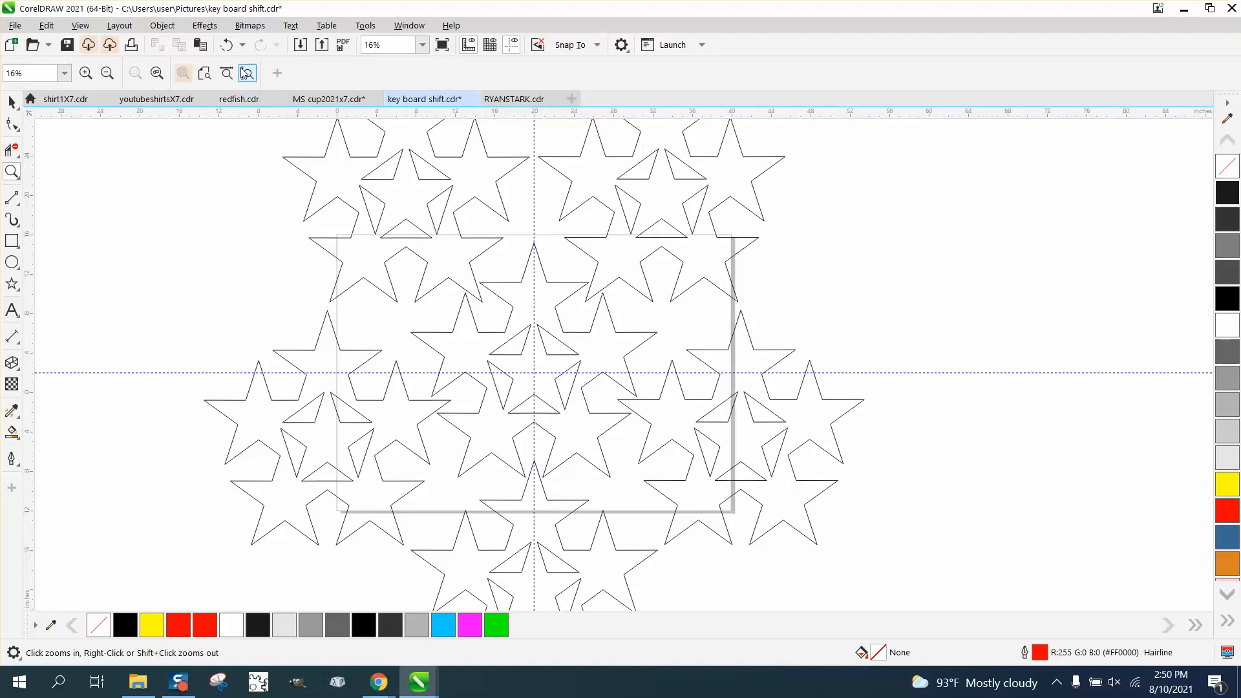
Step: Undo the four rotated copies of the outer cluster
{"action": "left_click", "coordinate": [225, 45]}
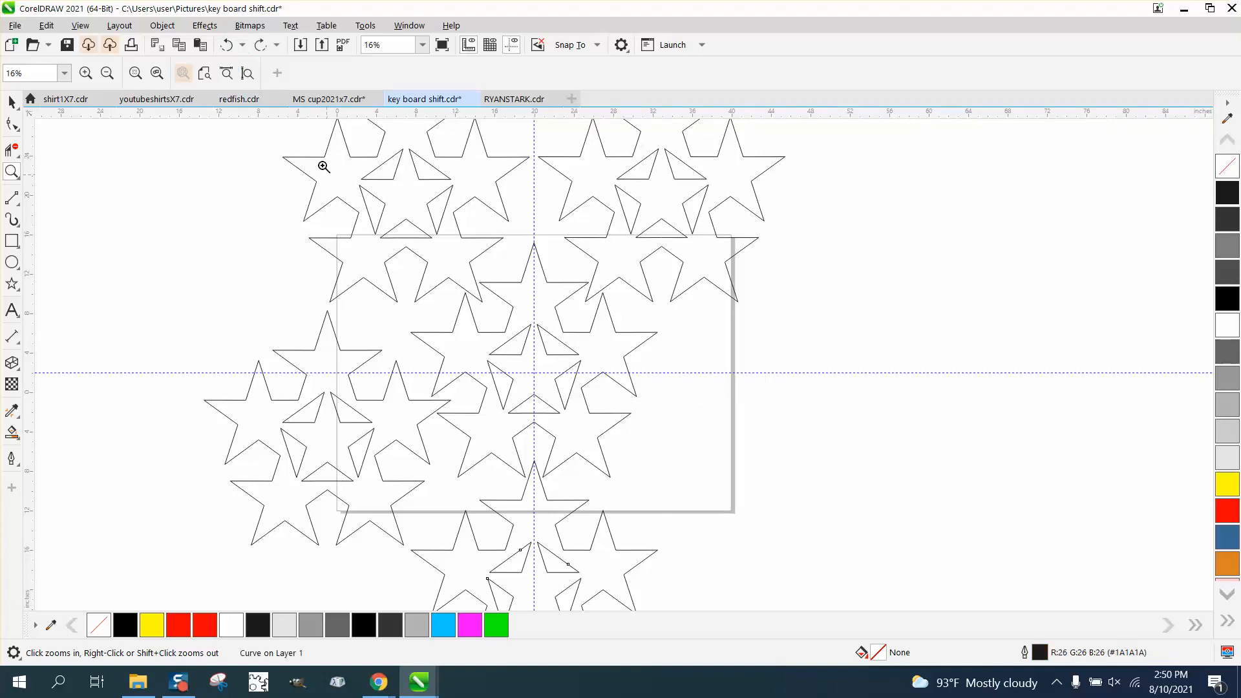
{"action": "left_click", "coordinate": [226, 45]}
{"action": "left_click", "coordinate": [227, 46]}
{"action": "left_click", "coordinate": [226, 45]}
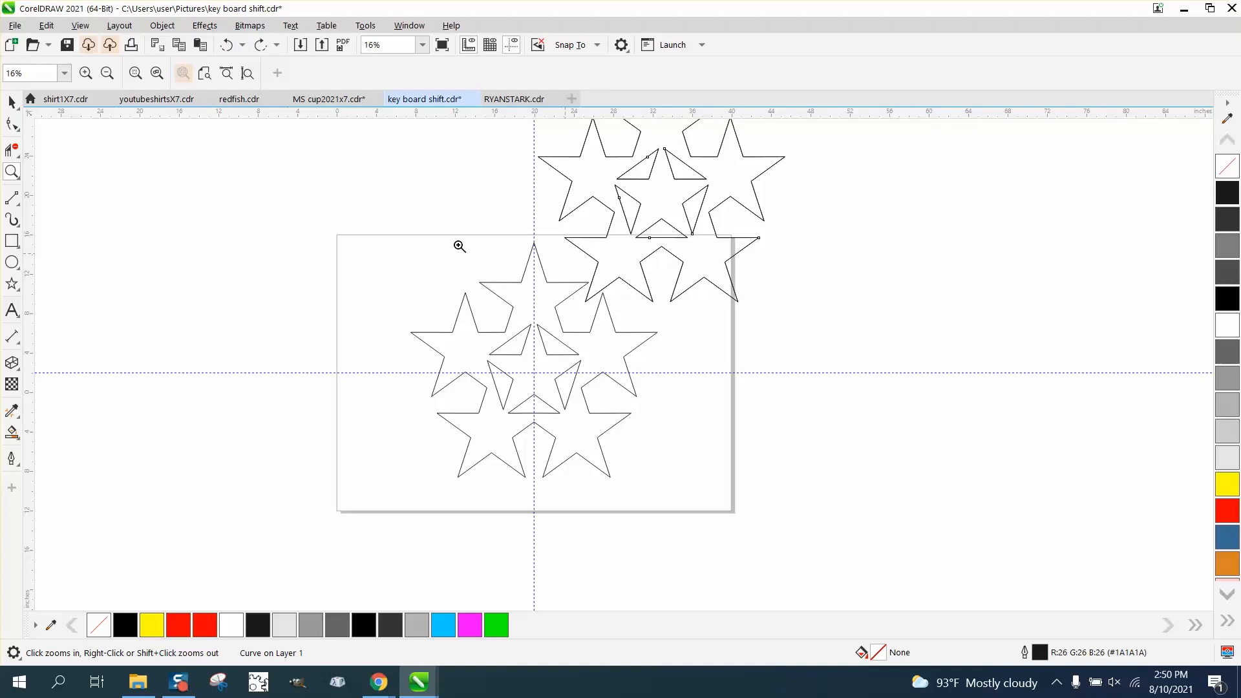
Step: Delete the remaining copied cluster above the page, keeping only the central cluster
{"action": "left_click", "coordinate": [12, 101]}
{"action": "left_click", "coordinate": [622, 194]}
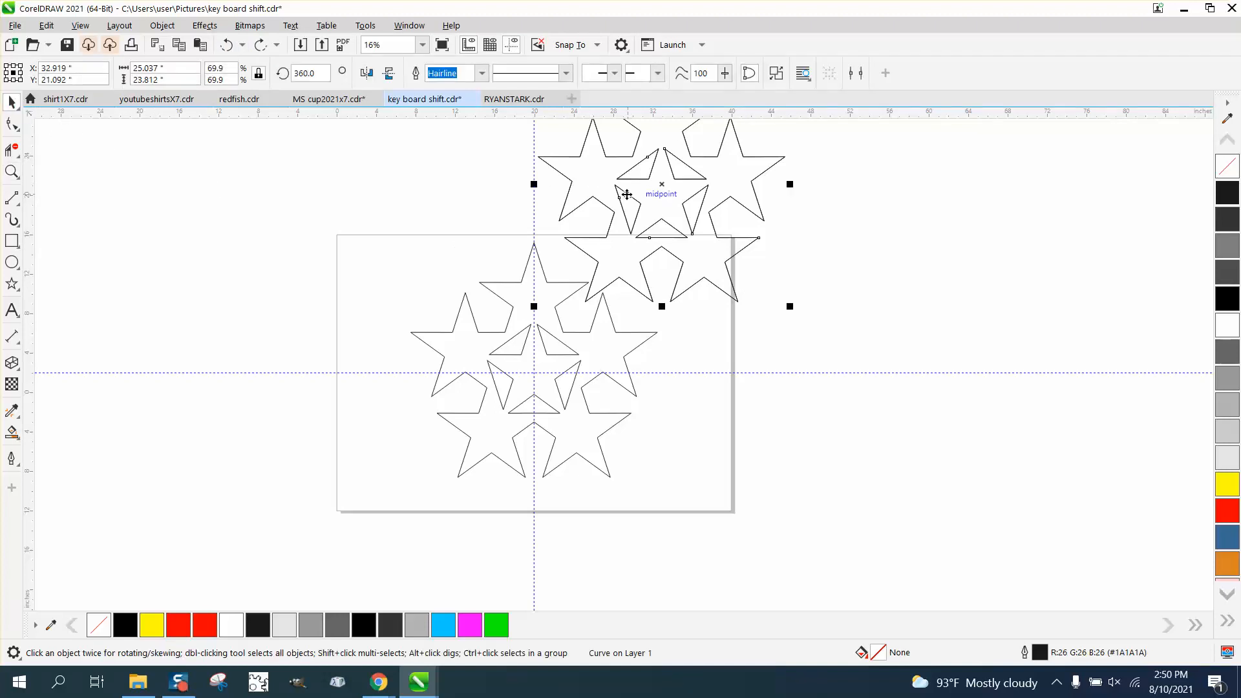
{"action": "left_click", "coordinate": [683, 272]}
{"action": "left_click", "coordinate": [683, 270]}
{"action": "key", "text": "Delete"}
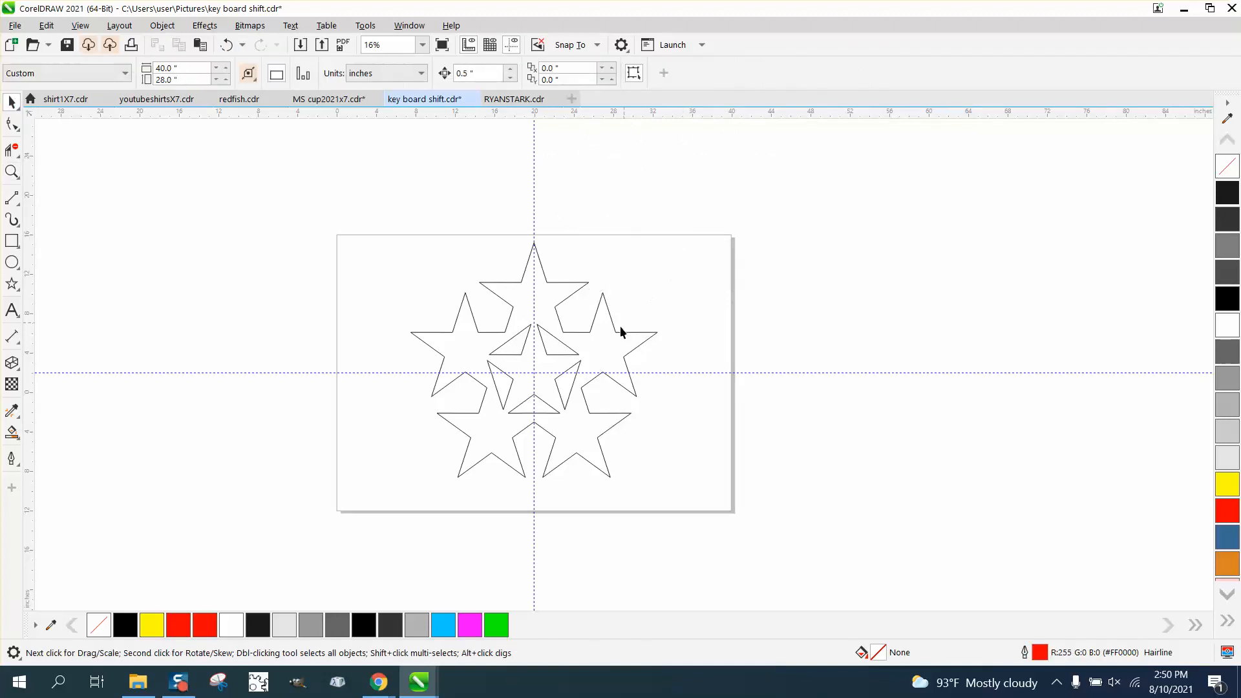
Step: Copy the central cluster sideways by its left tip to about X 42.9 in, Y 3.3 in, and repeat for another copy at about X 65.8 in
{"action": "left_click", "coordinate": [601, 355]}
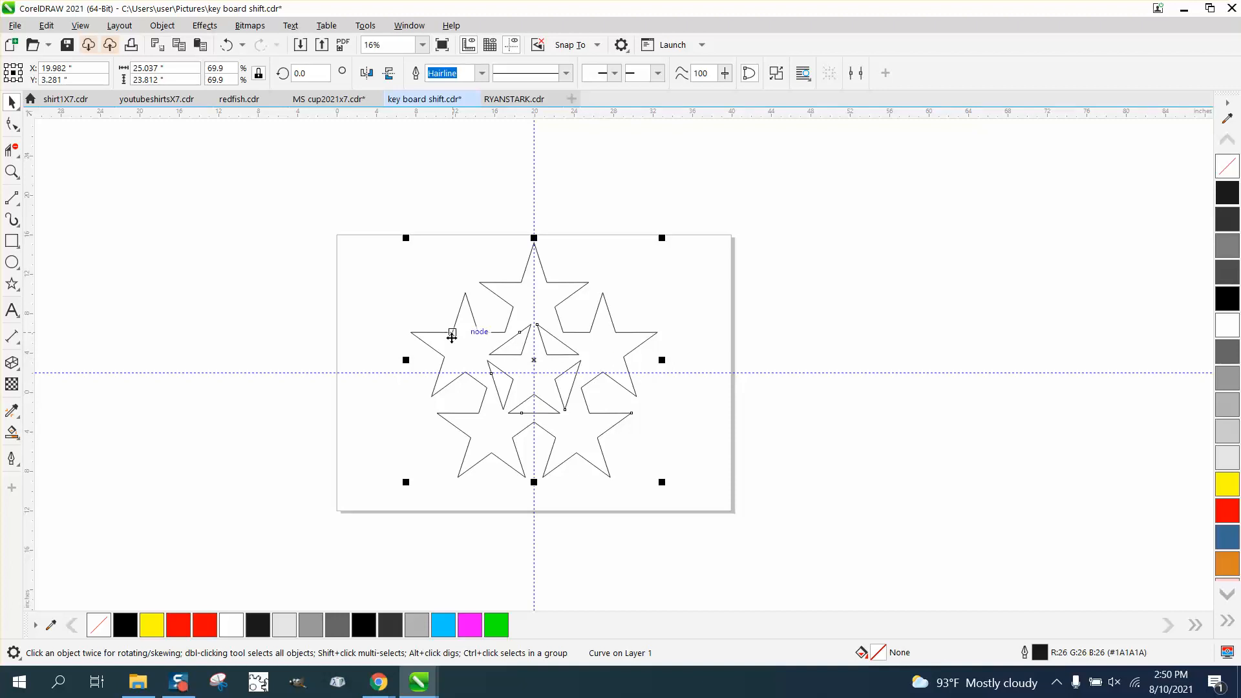
{"action": "left_click_drag", "start_coordinate": [410, 333], "coordinate": [639, 336]}
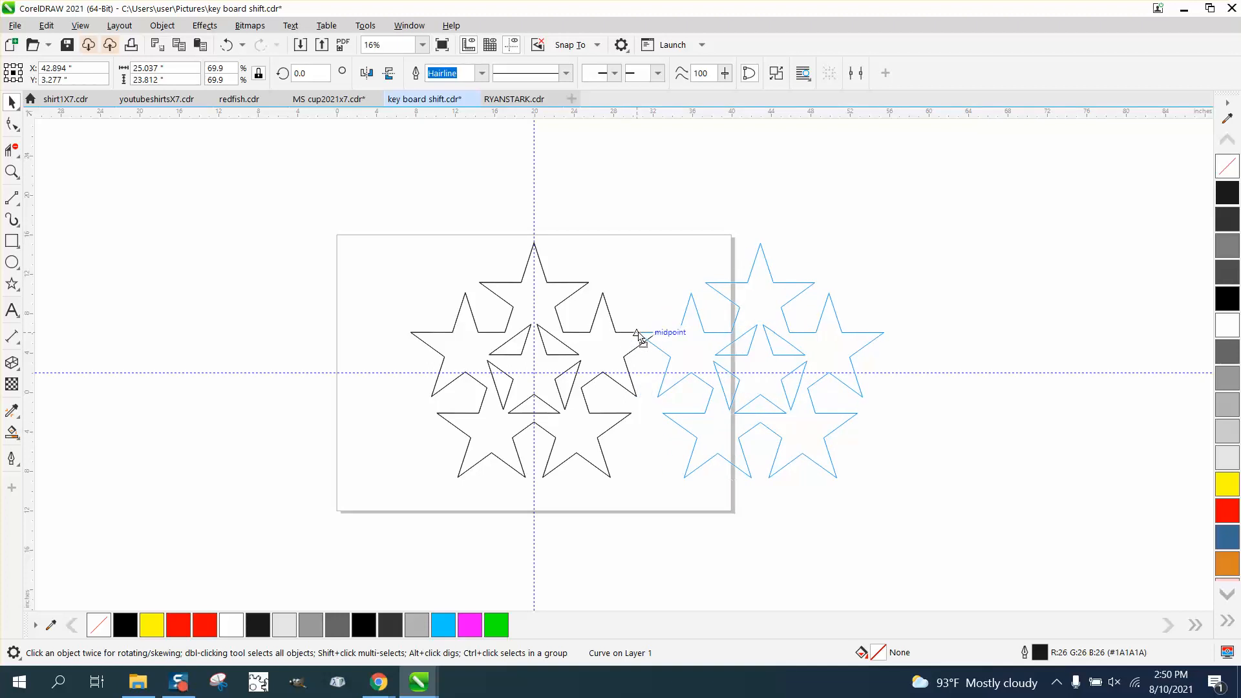
{"action": "left_click_drag", "start_coordinate": [637, 335], "coordinate": [637, 334]}
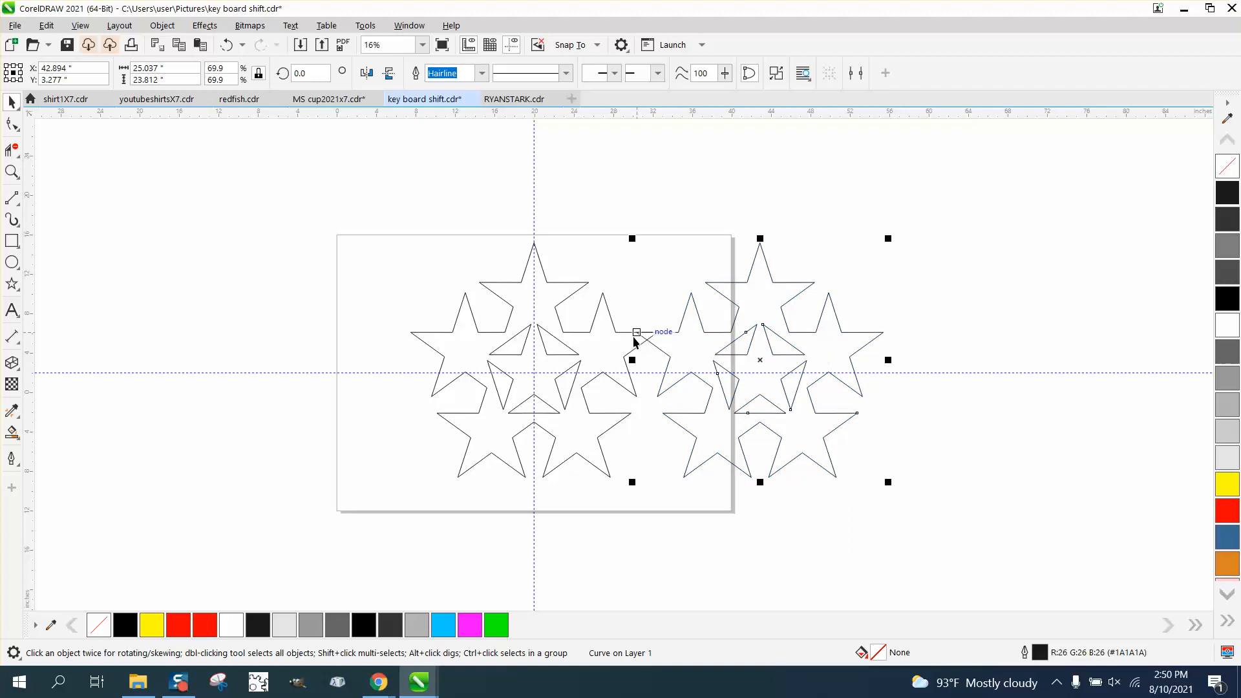
{"action": "key", "text": "ctrl+r"}
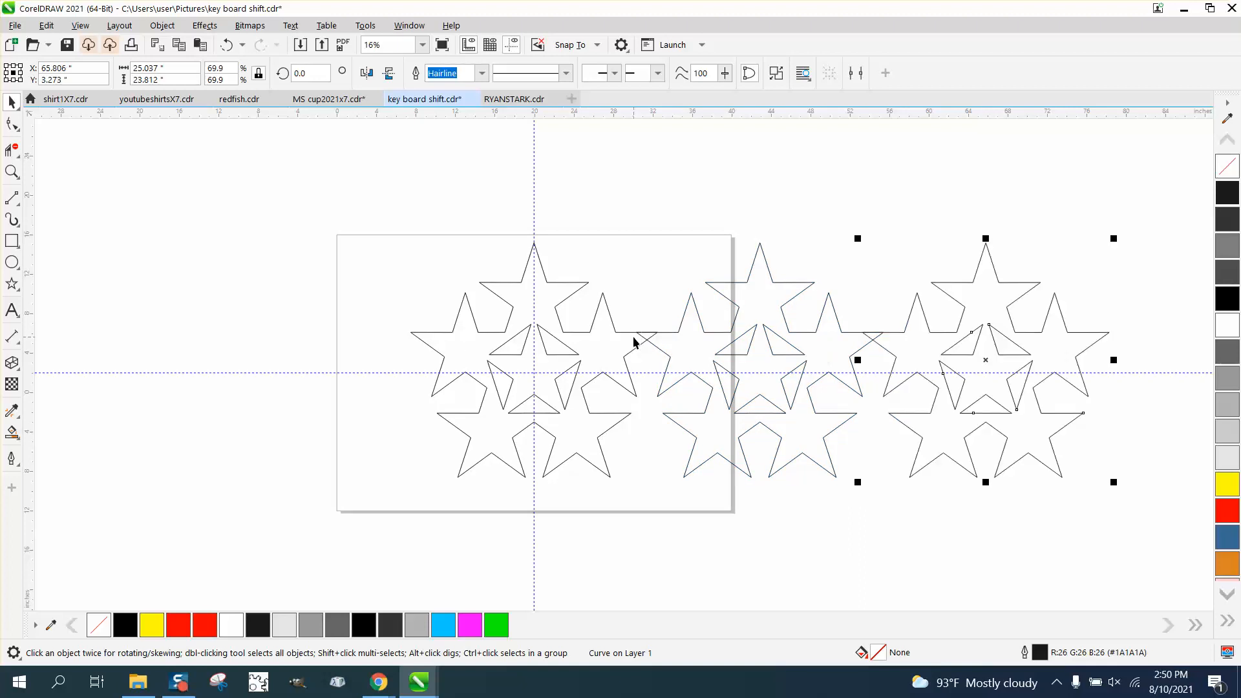
{"action": "scroll", "coordinate": [792, 343], "scroll_direction": "down", "scroll_amount": 1}
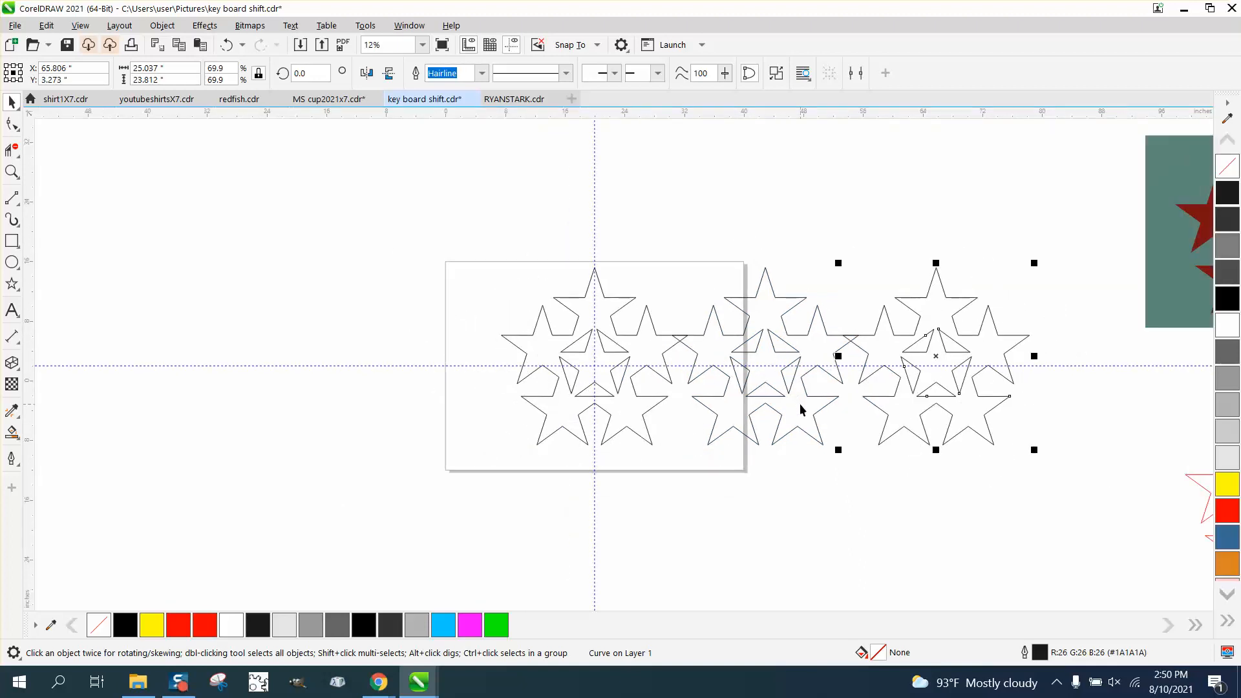